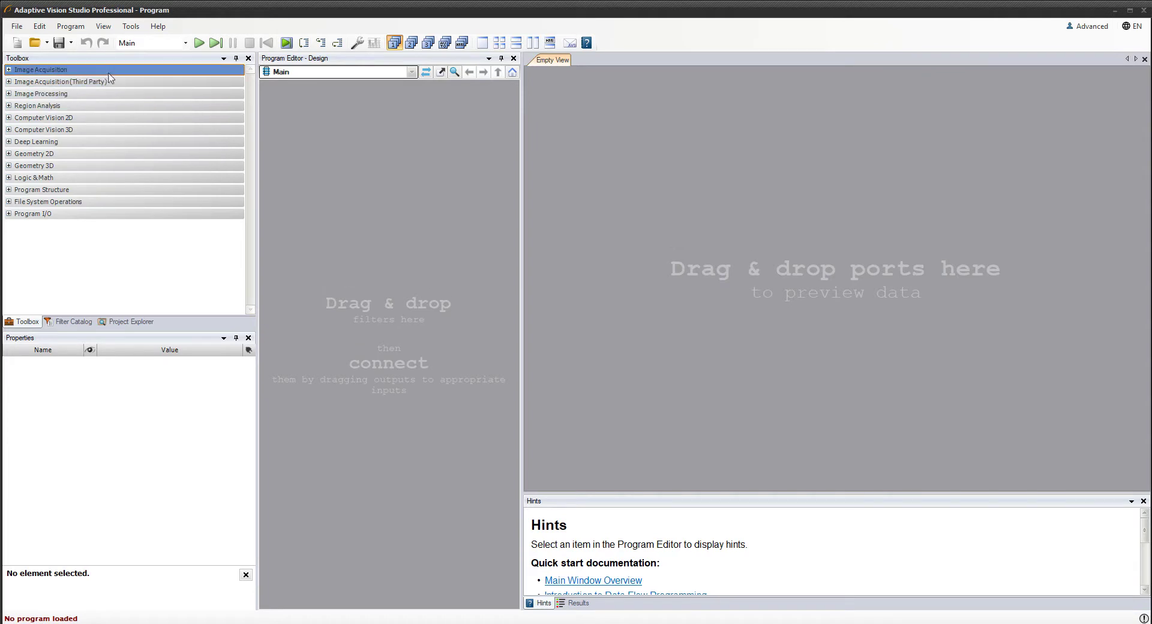
- Add Test Image, Threshold Image (Intensity) and ImageAverage filters to the program
{"action": "left_click", "coordinate": [78, 70]}
{"action": "left_click_drag", "start_coordinate": [67, 119], "coordinate": [338, 118]}
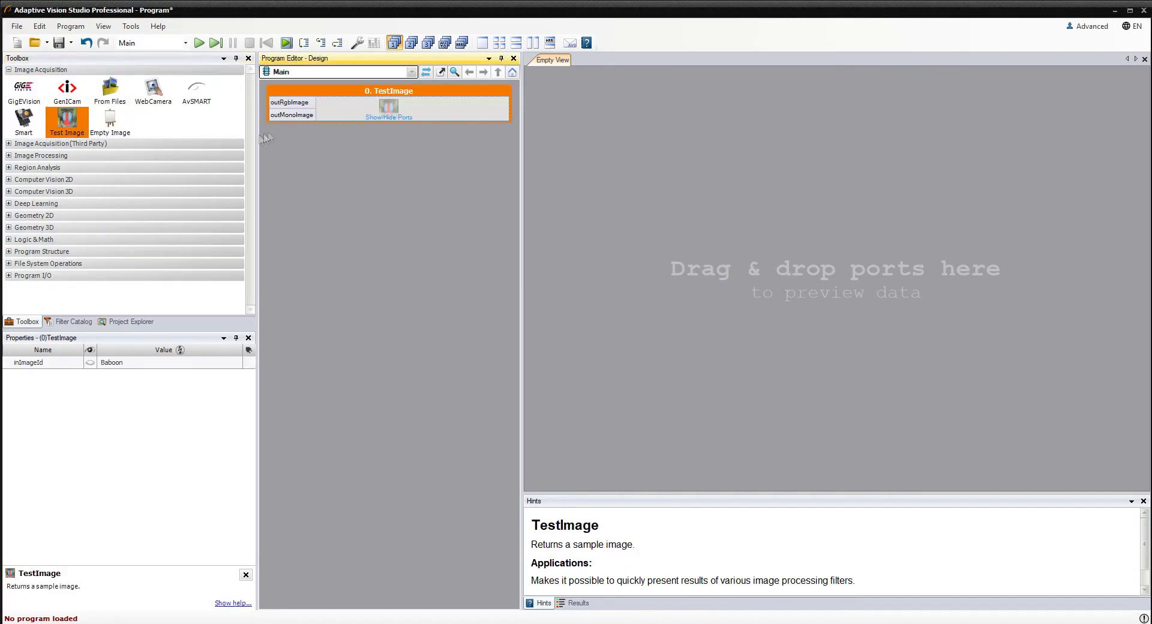
{"action": "left_click", "coordinate": [147, 156]}
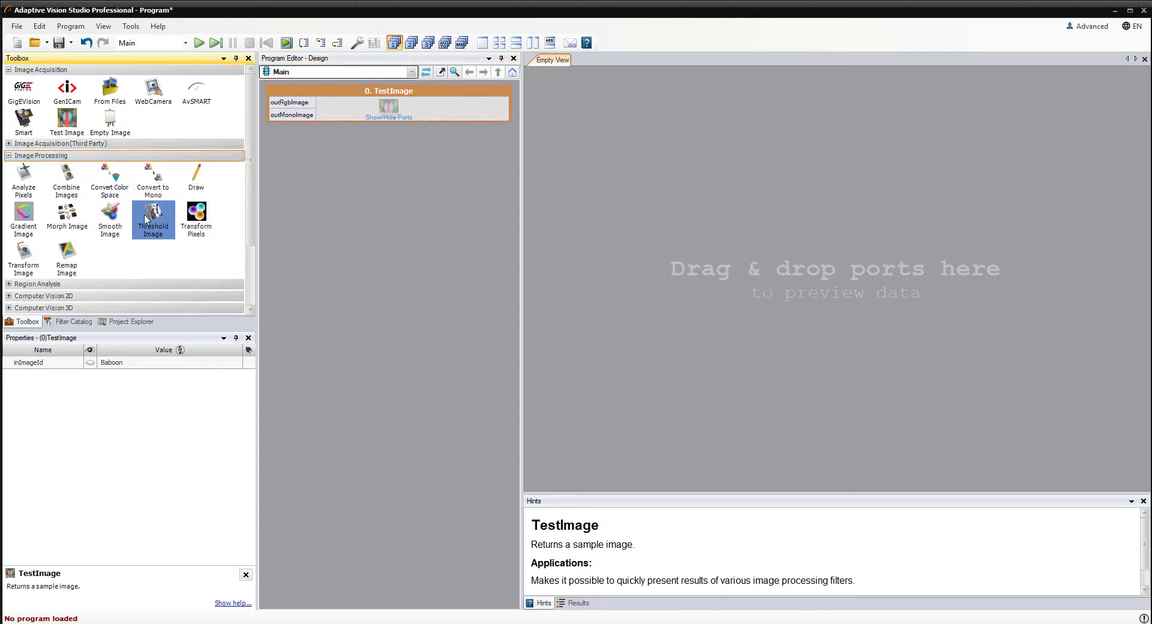
{"action": "left_click_drag", "start_coordinate": [146, 220], "coordinate": [358, 177]}
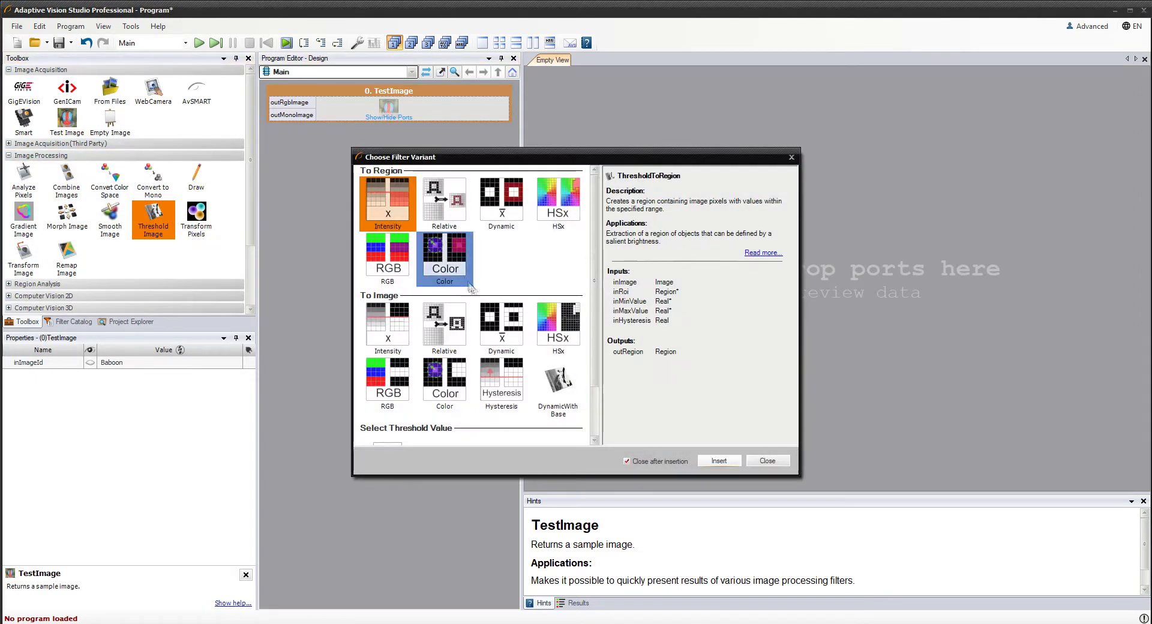
{"action": "double_click", "coordinate": [394, 331]}
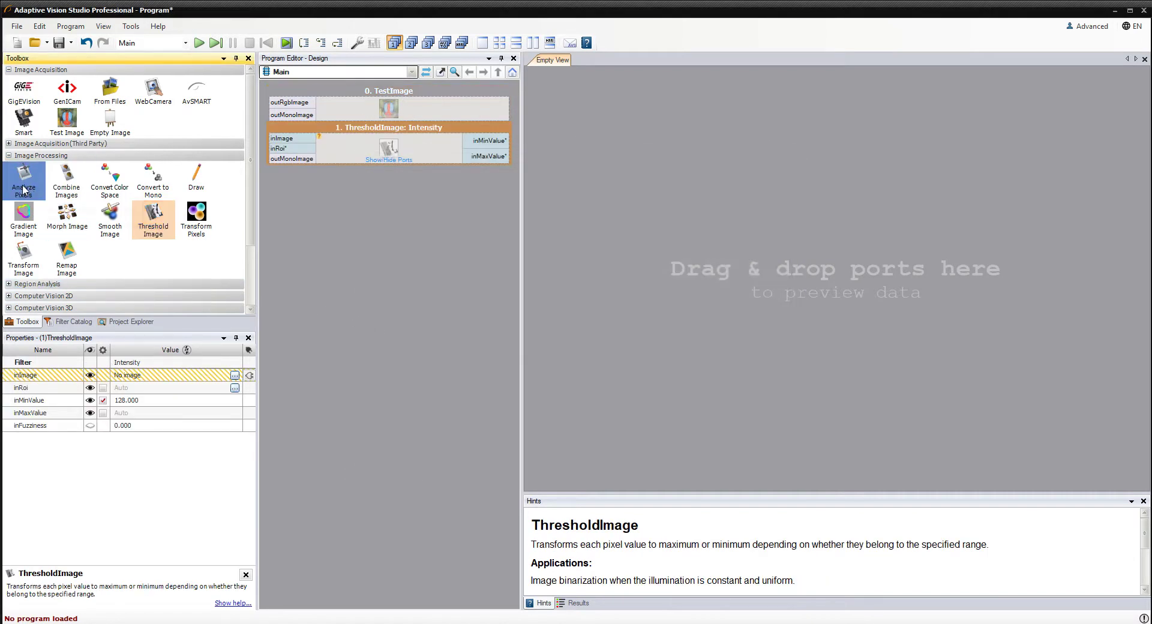
{"action": "left_click_drag", "start_coordinate": [24, 189], "coordinate": [356, 203]}
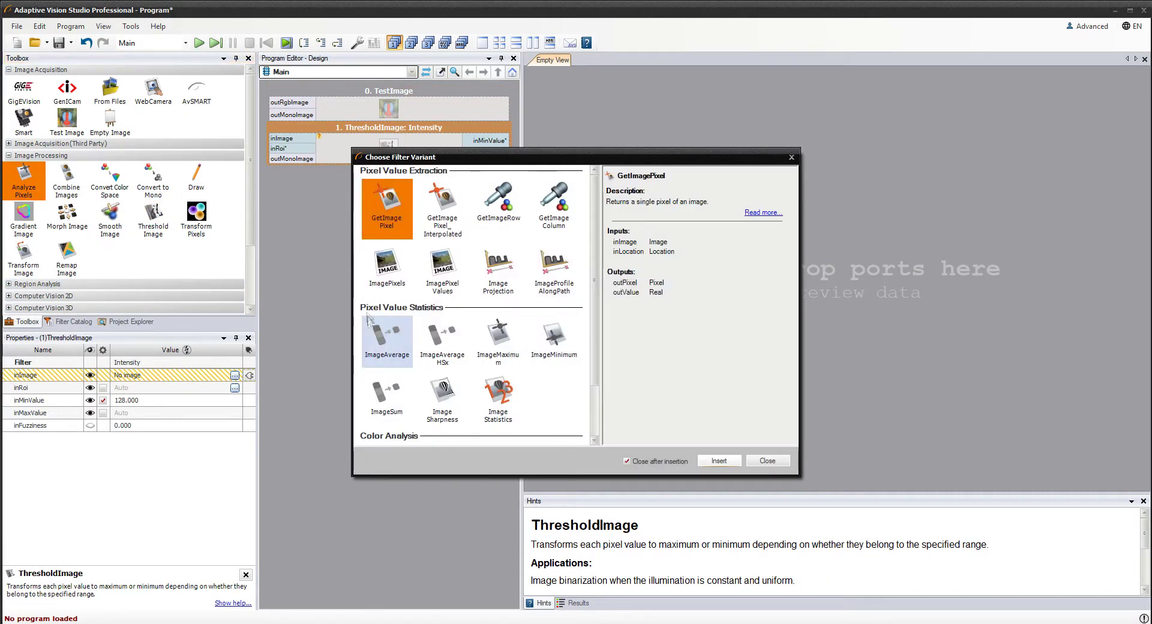
{"action": "double_click", "coordinate": [372, 323]}
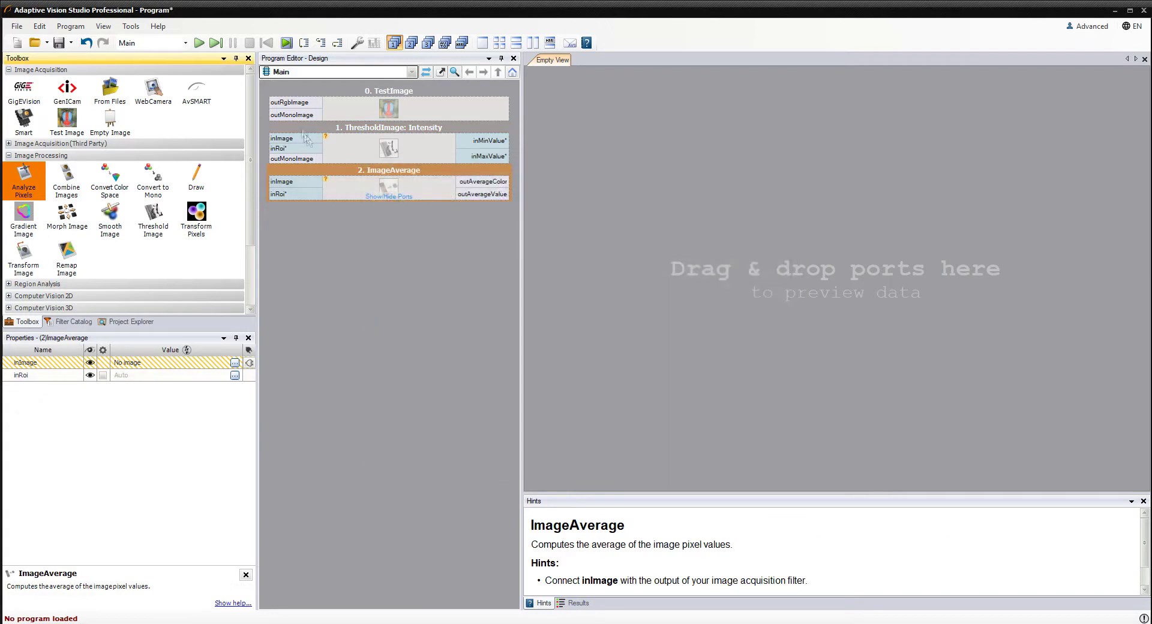
- Wire outRgbImage into ThresholdImage's inImage and outMonoImage into ImageAverage's inImage
{"action": "left_click_drag", "start_coordinate": [289, 105], "coordinate": [336, 179]}
{"action": "left_click", "coordinate": [289, 162]}
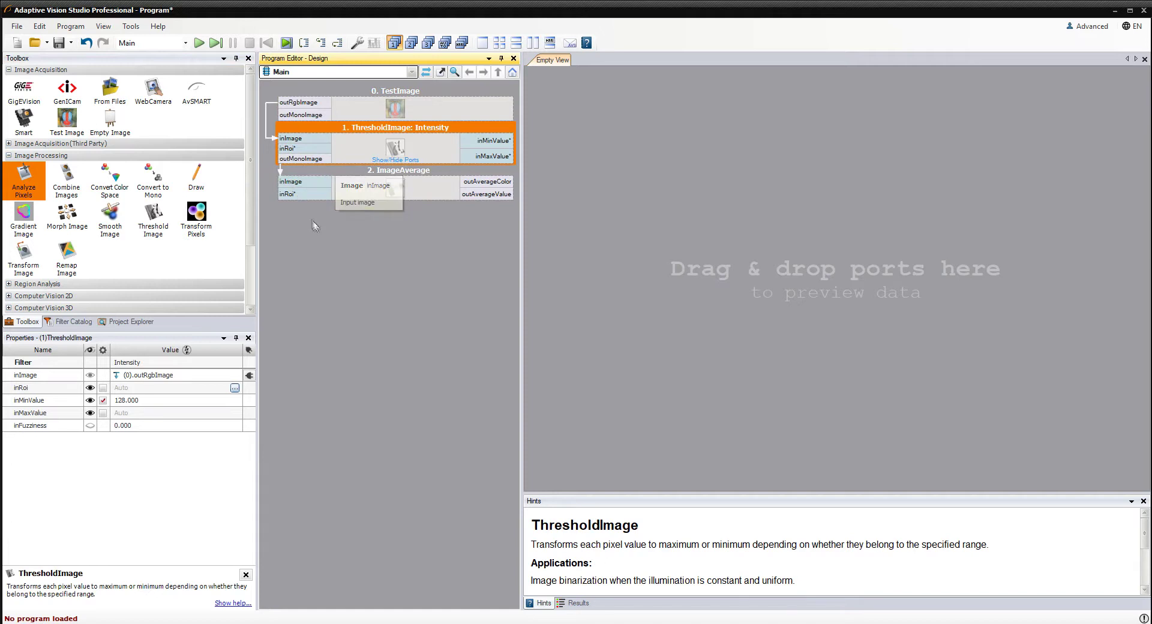
{"action": "left_click", "coordinate": [360, 185]}
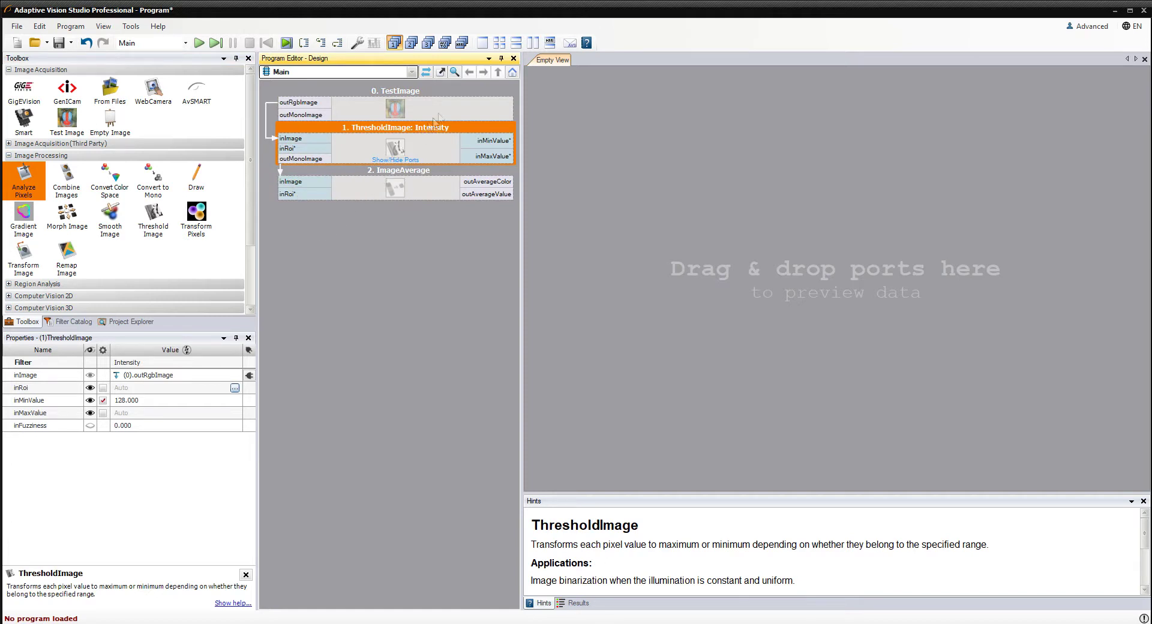
- Show outMonoImage in the top of a two-view preview, enlarged over the average-value view
{"action": "left_click", "coordinate": [516, 43]}
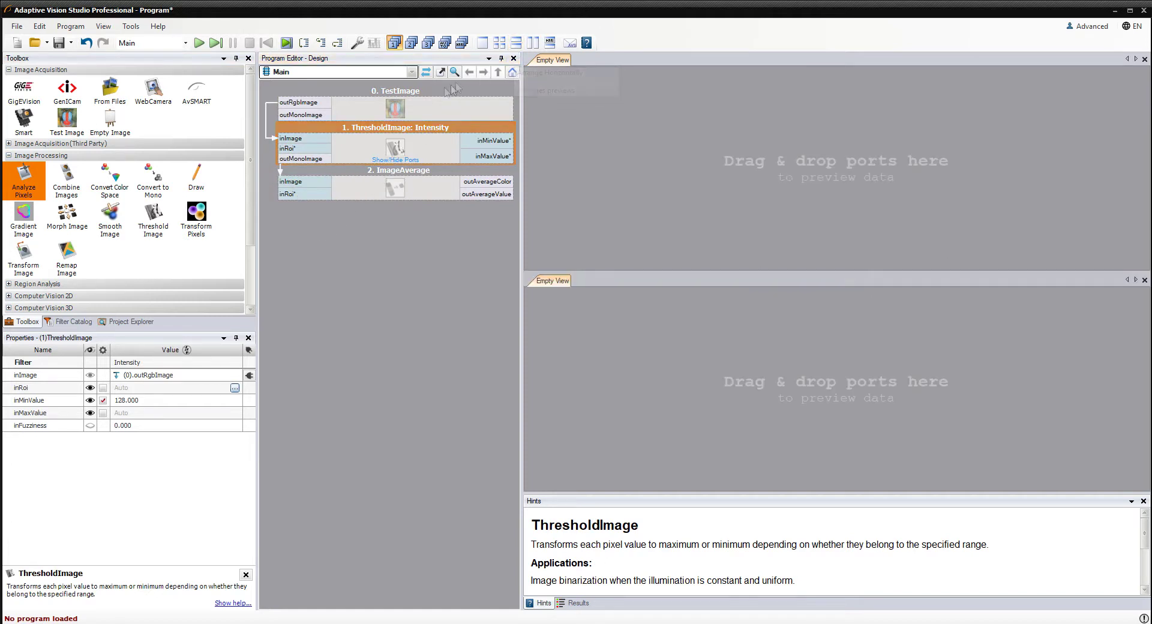
{"action": "left_click_drag", "start_coordinate": [320, 159], "coordinate": [611, 326]}
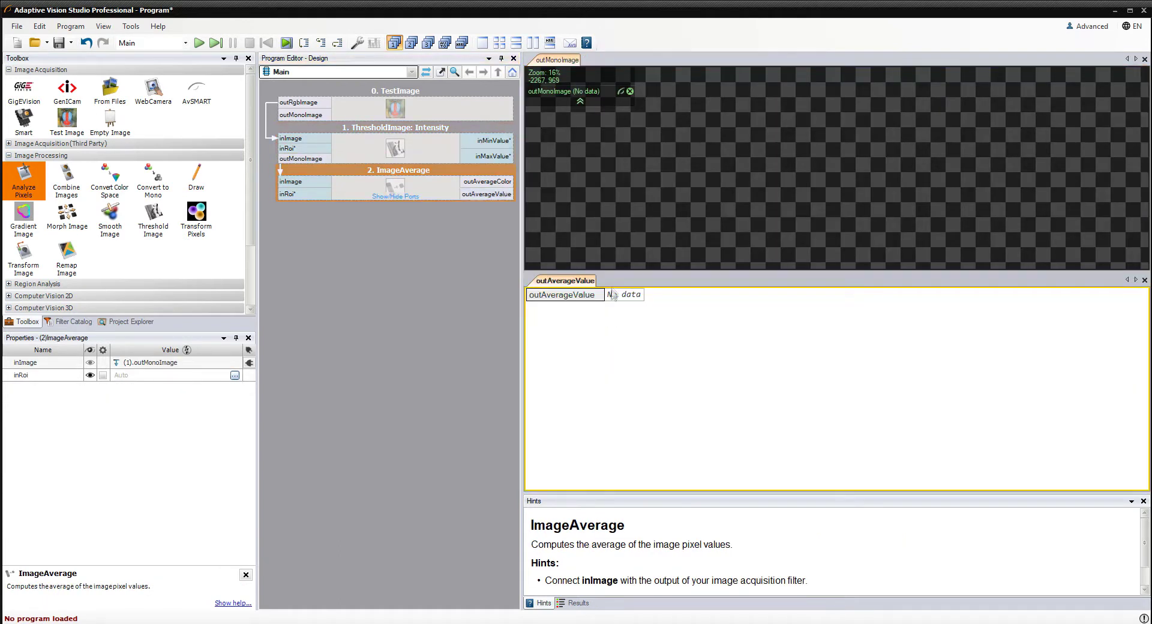
{"action": "left_click_drag", "start_coordinate": [613, 275], "coordinate": [610, 461]}
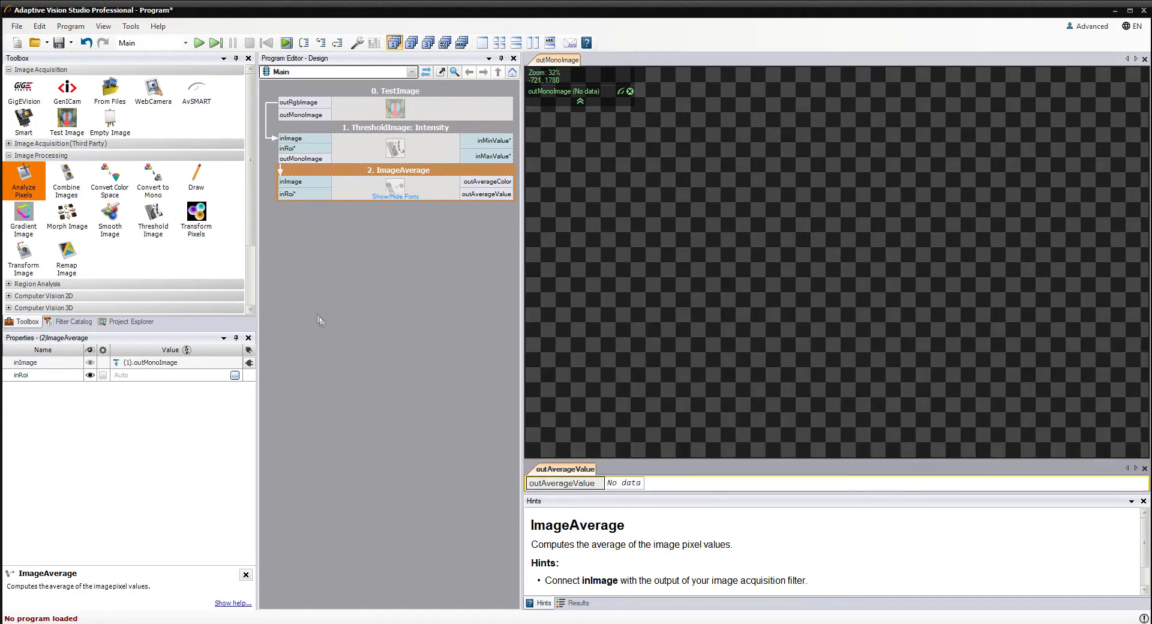
{"action": "left_click_drag", "start_coordinate": [250, 249], "coordinate": [249, 303]}
- Add a Loop filter from Logic & Math to the end of the program
{"action": "left_click", "coordinate": [189, 271]}
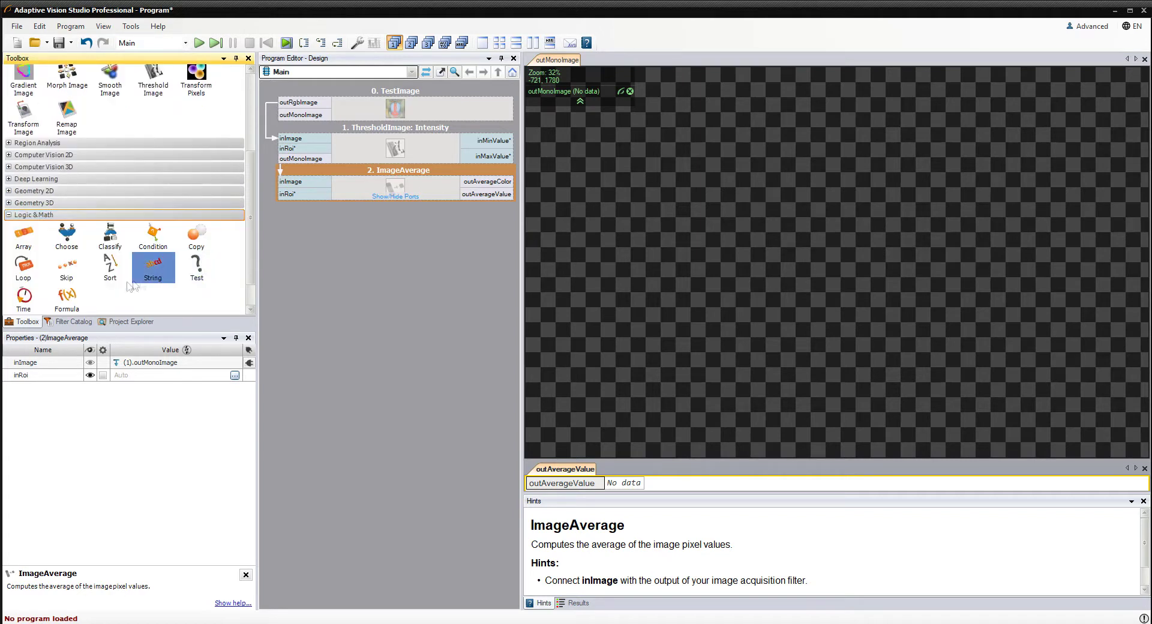
{"action": "left_click_drag", "start_coordinate": [24, 267], "coordinate": [346, 243]}
{"action": "double_click", "coordinate": [379, 216]}
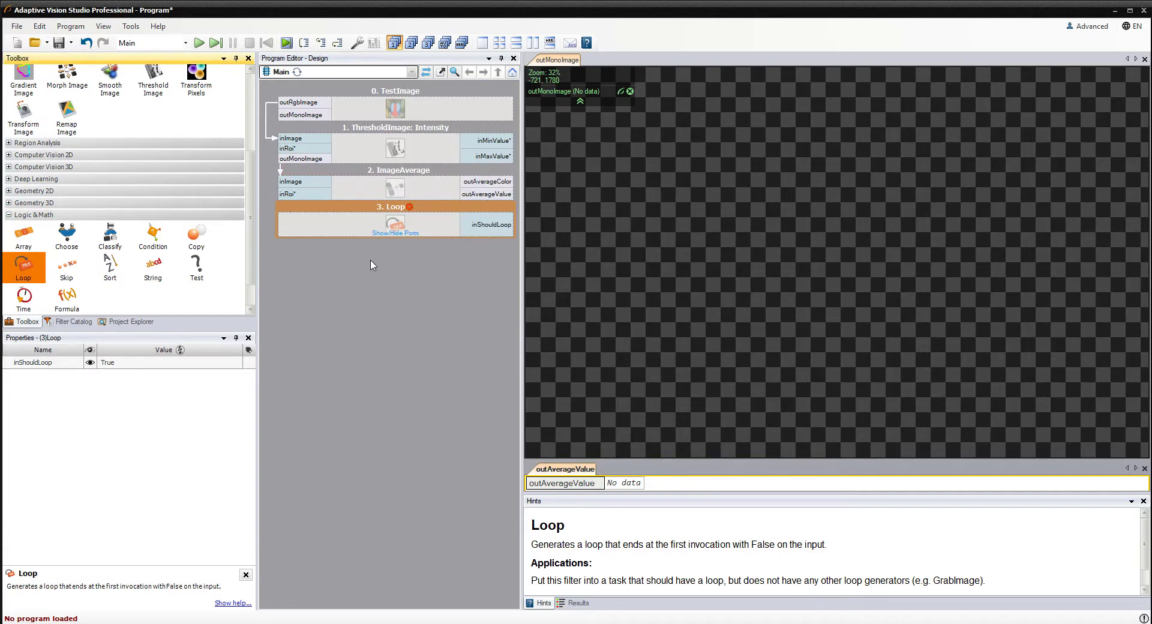
- Run the program, raise ThresholdImage's inMinValue to 165, then stop it
{"action": "left_click", "coordinate": [199, 43]}
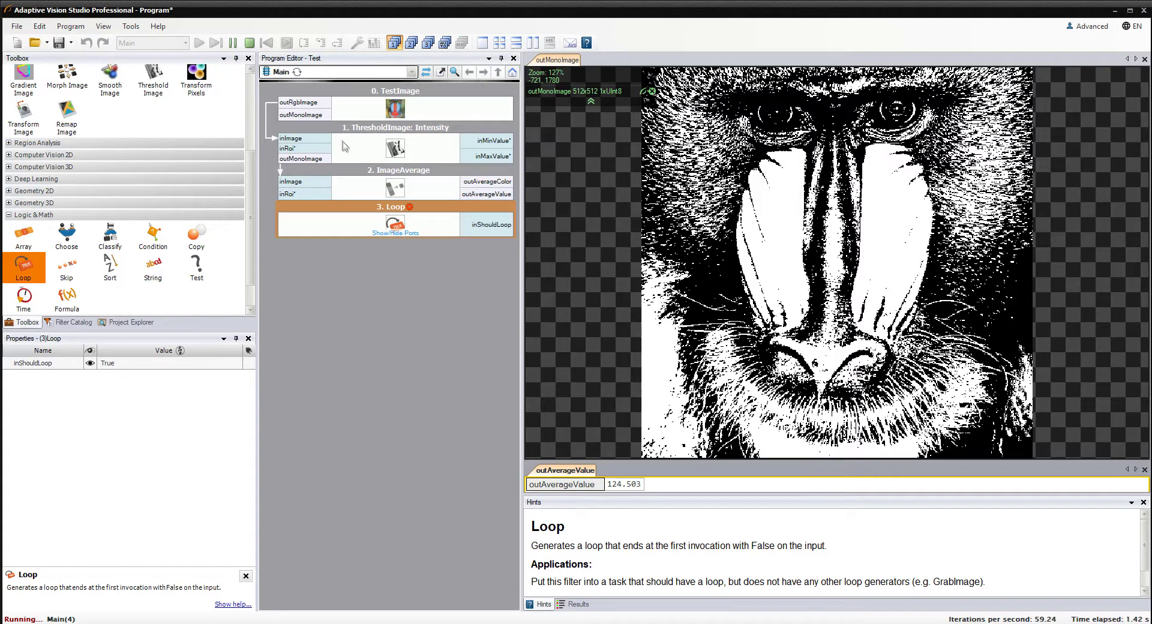
{"action": "left_click", "coordinate": [367, 157]}
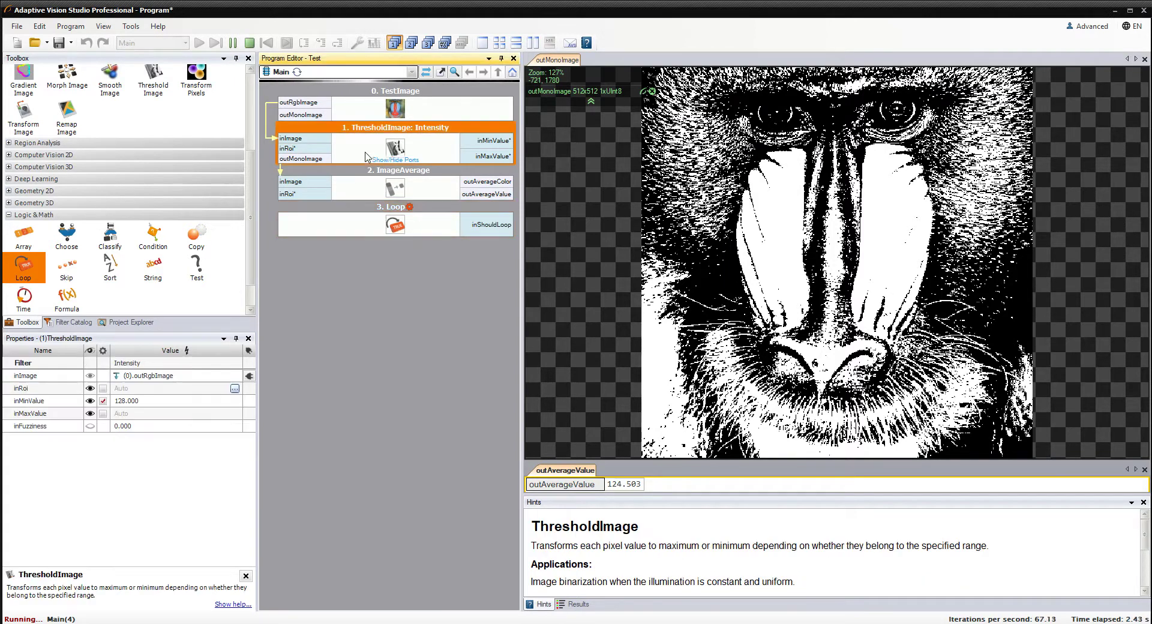
{"action": "left_click", "coordinate": [205, 401]}
{"action": "mouse_move", "coordinate": [222, 401]}
{"action": "left_mouse_down"}
{"action": "mouse_move", "coordinate": [207, 405]}
{"action": "mouse_move", "coordinate": [245, 401]}
{"action": "left_mouse_up"}
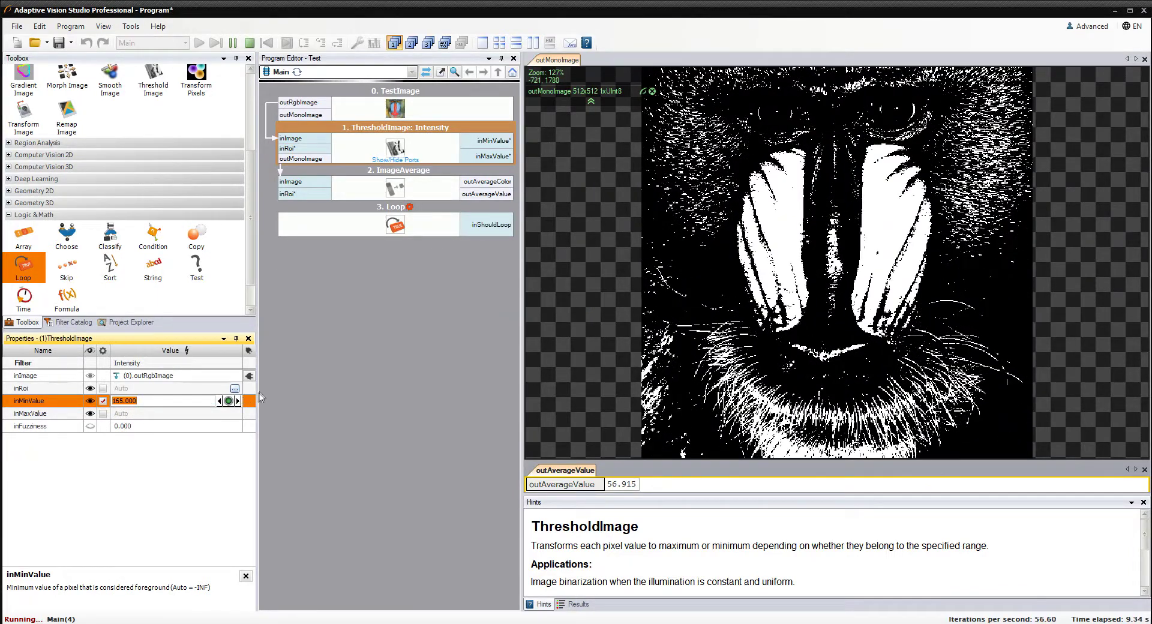
{"action": "key", "text": "shift+F5"}
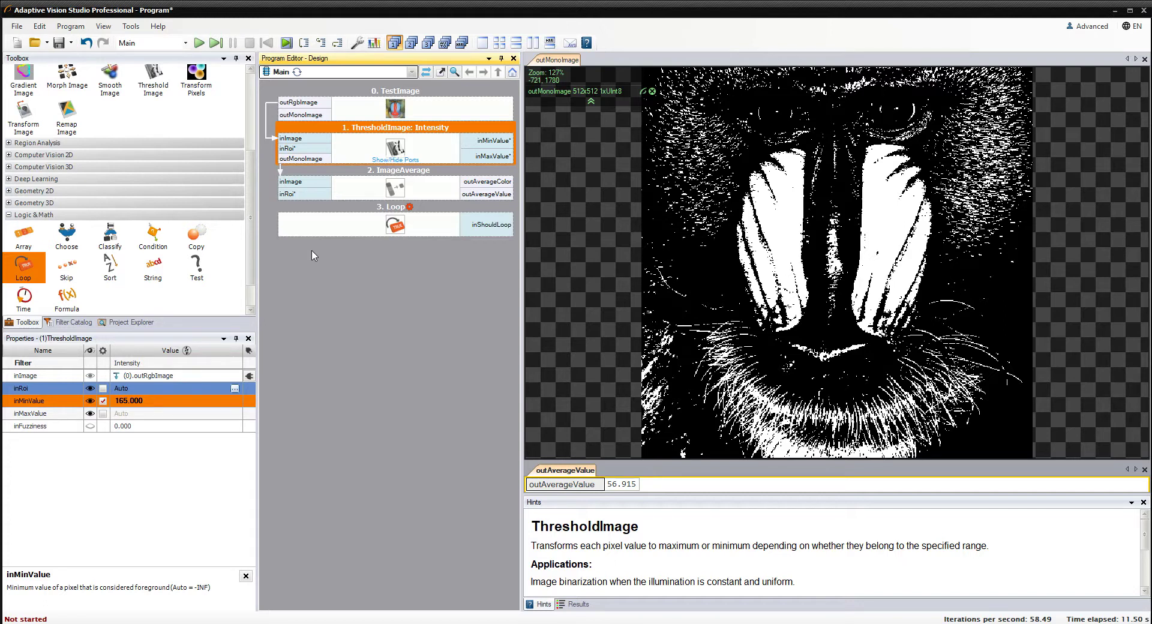
- In the HMI Designer, drop a VideoBox control (videoBox1) onto the canvas
{"action": "left_click", "coordinate": [550, 45]}
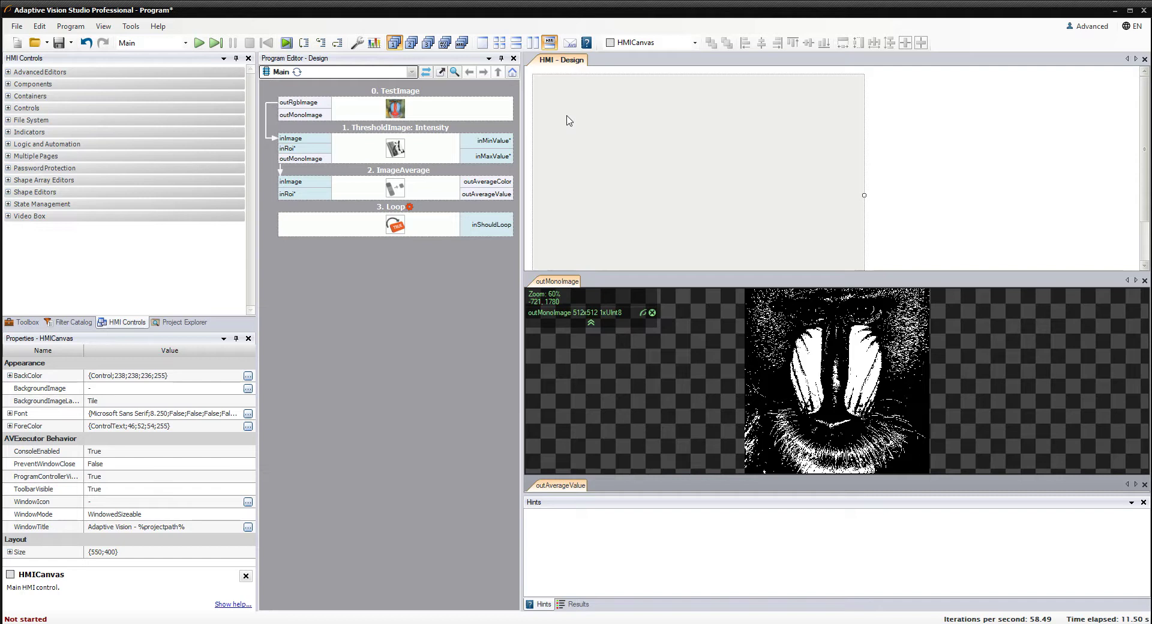
{"action": "left_click", "coordinate": [97, 217]}
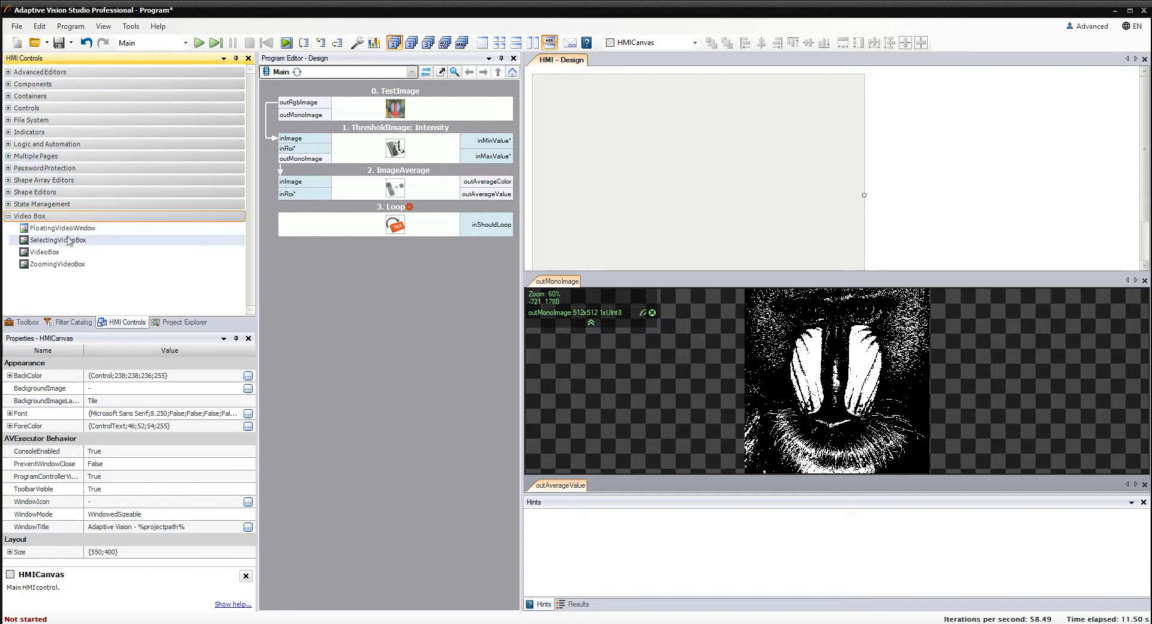
{"action": "left_click", "coordinate": [45, 252]}
{"action": "left_click_drag", "start_coordinate": [45, 252], "coordinate": [572, 115]}
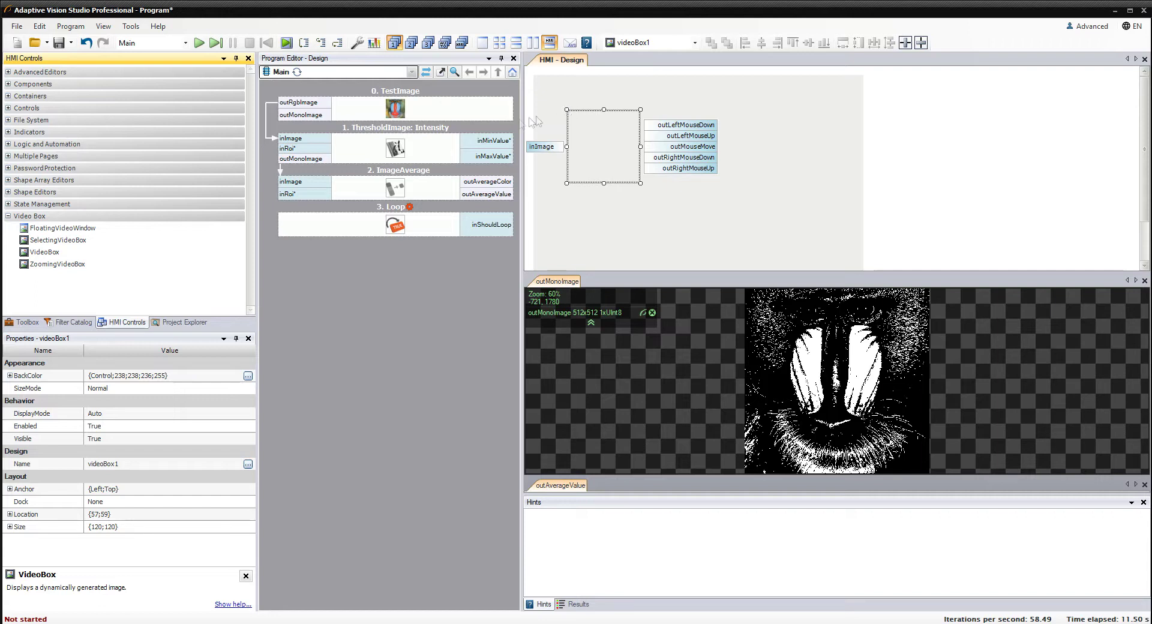
- Connect outMonoImage to videoBox1's inImage, test with a run and stop, then select the box
{"action": "left_click_drag", "start_coordinate": [313, 161], "coordinate": [542, 152]}
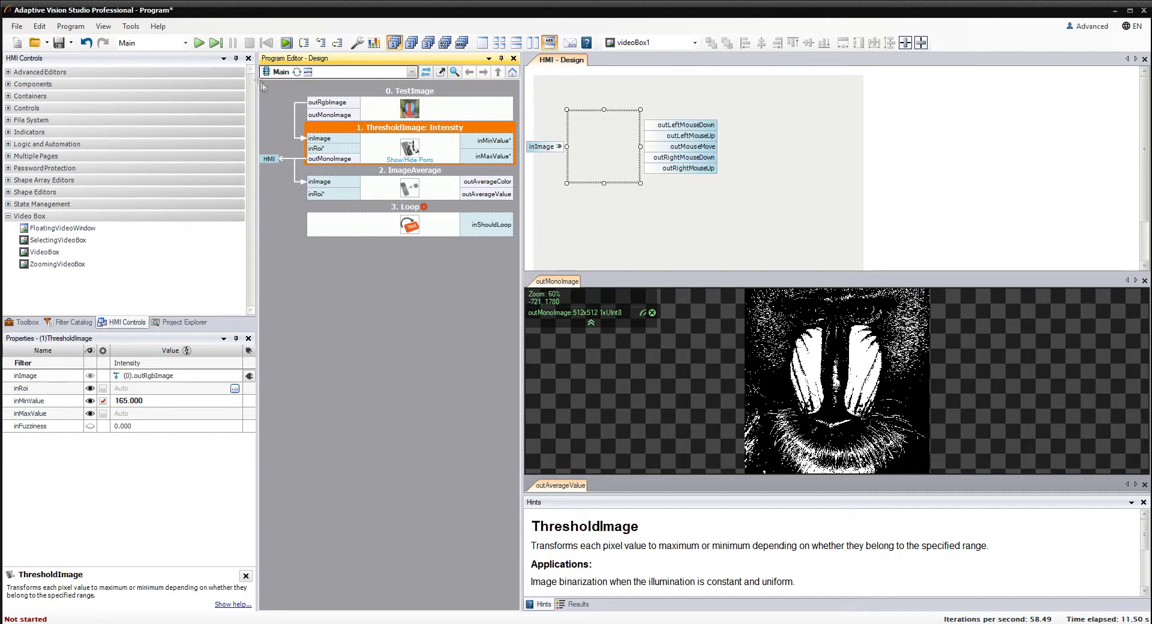
{"action": "left_click", "coordinate": [199, 44]}
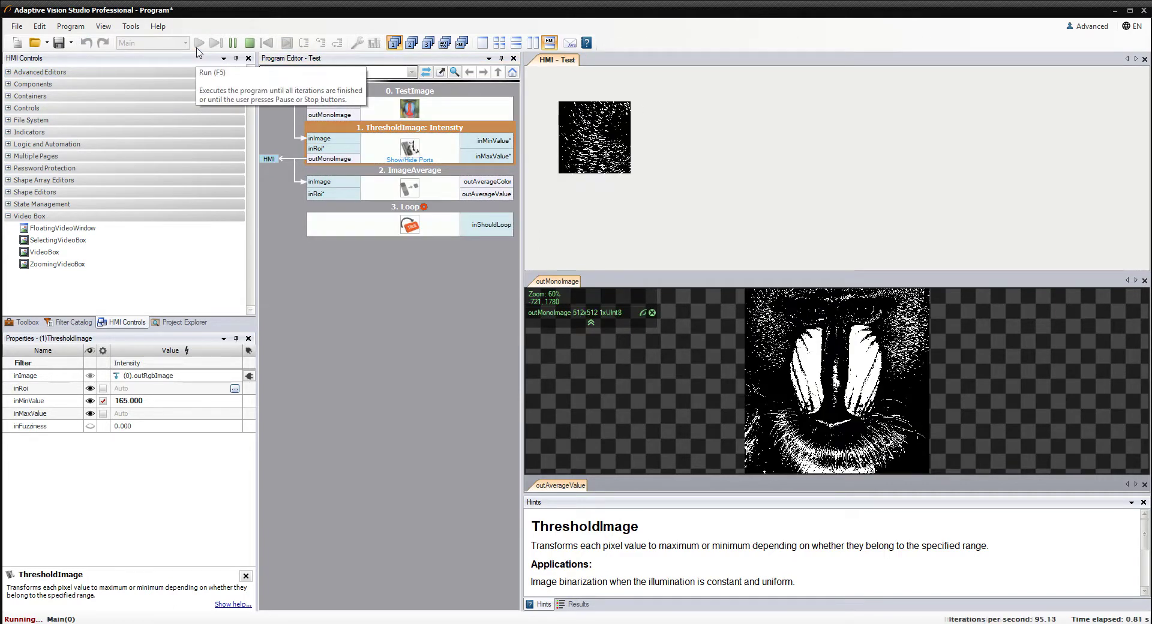
{"action": "left_click", "coordinate": [250, 44]}
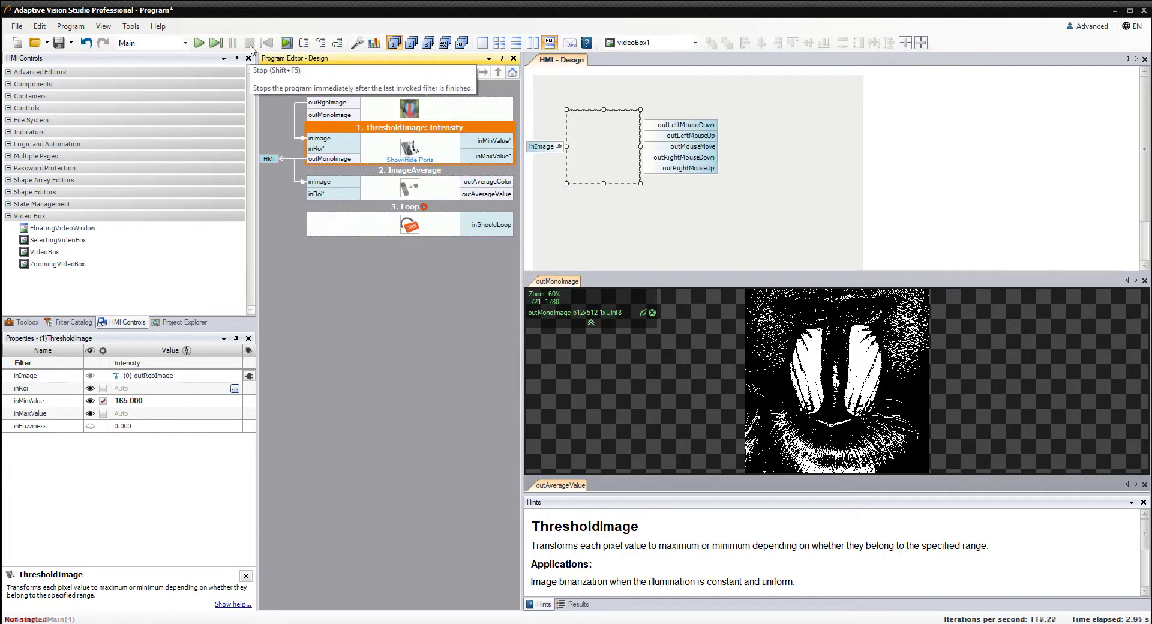
{"action": "left_click", "coordinate": [609, 141]}
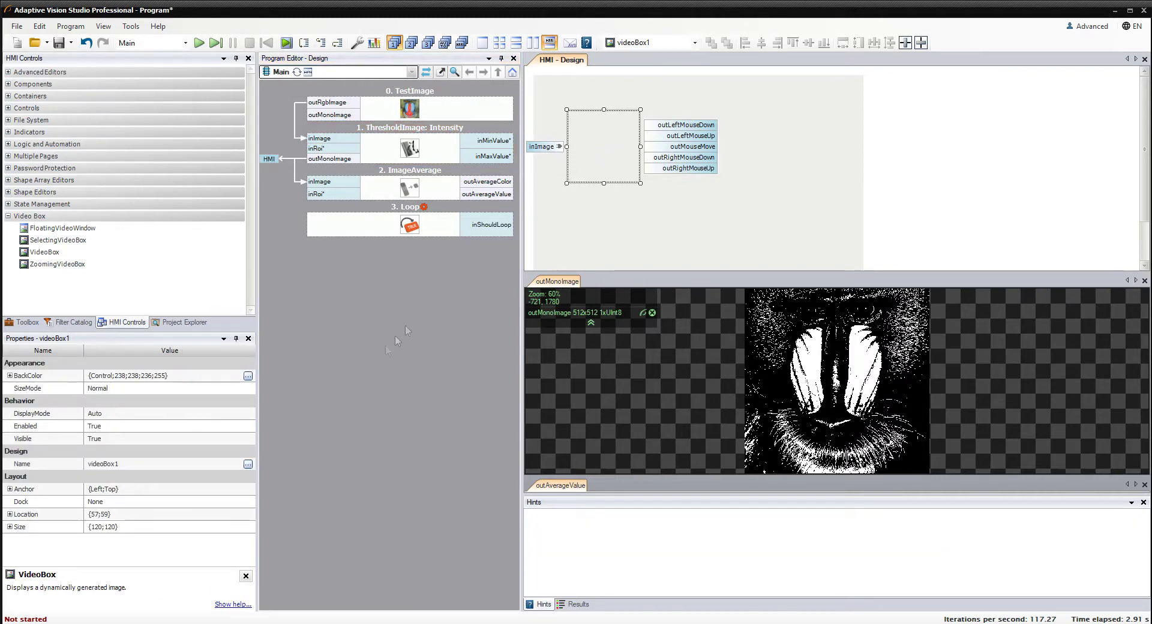
- Set videoBox1's Dock to Top and its SizeMode to Zoom
{"action": "left_click", "coordinate": [128, 544]}
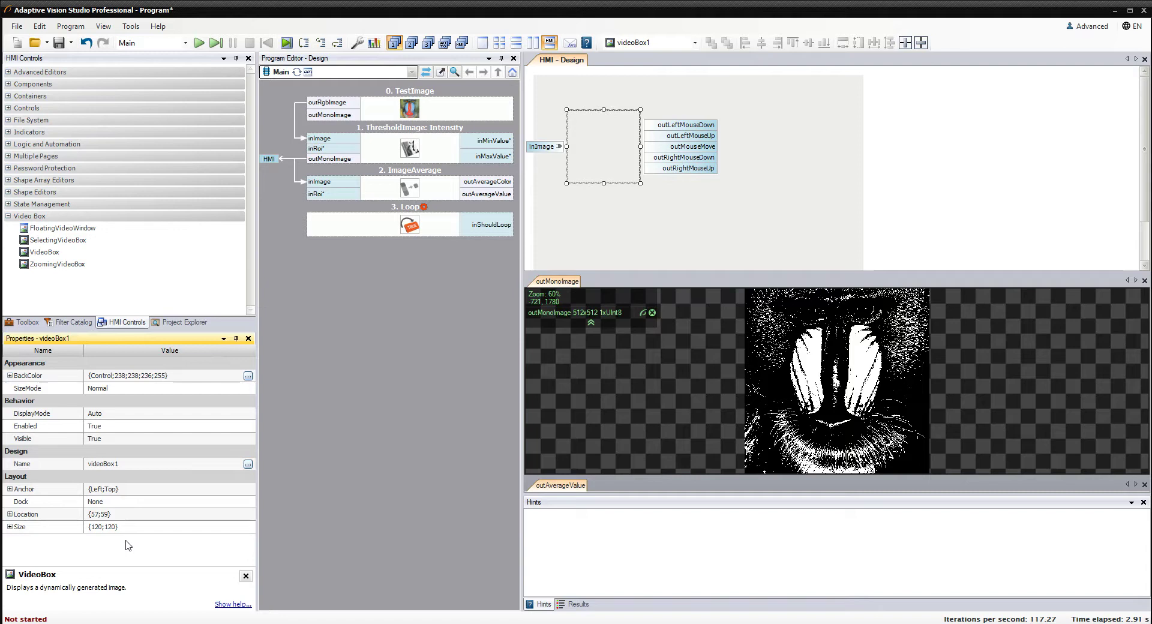
{"action": "left_click", "coordinate": [129, 502]}
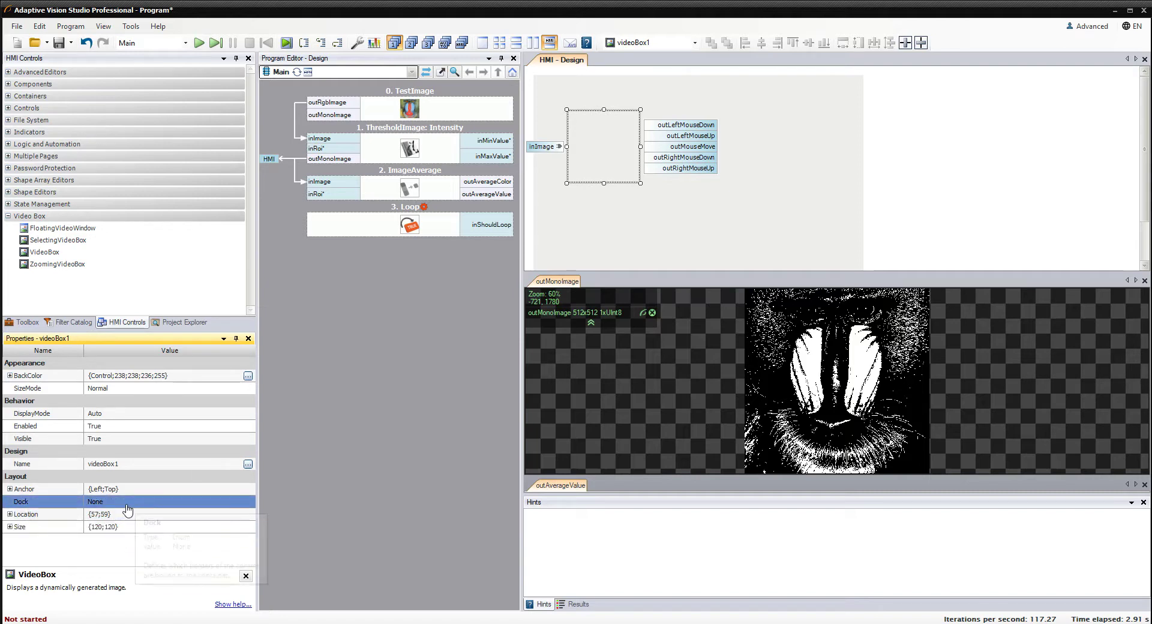
{"action": "left_click", "coordinate": [128, 502]}
{"action": "left_click", "coordinate": [129, 521]}
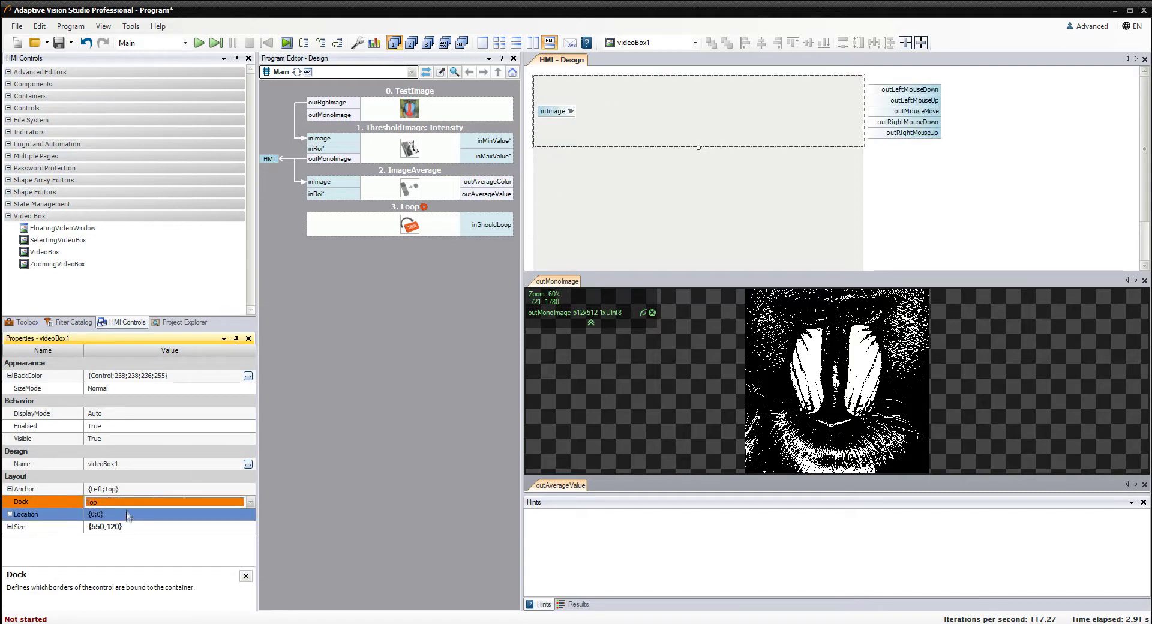
{"action": "left_click", "coordinate": [120, 388]}
{"action": "left_click", "coordinate": [120, 389]}
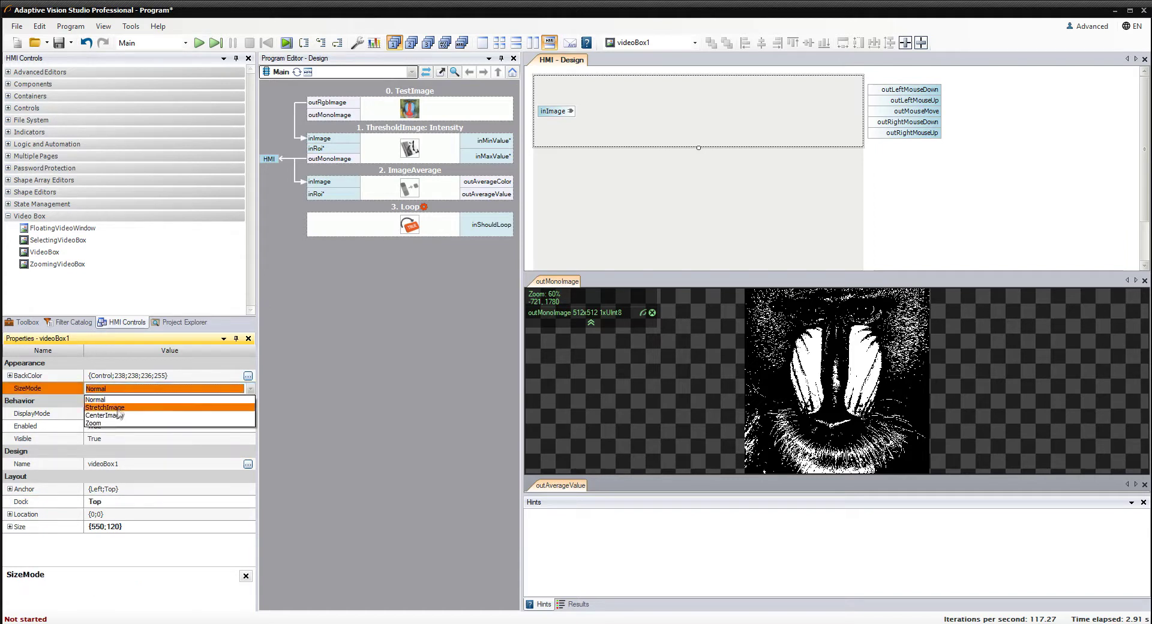
{"action": "left_click", "coordinate": [114, 423]}
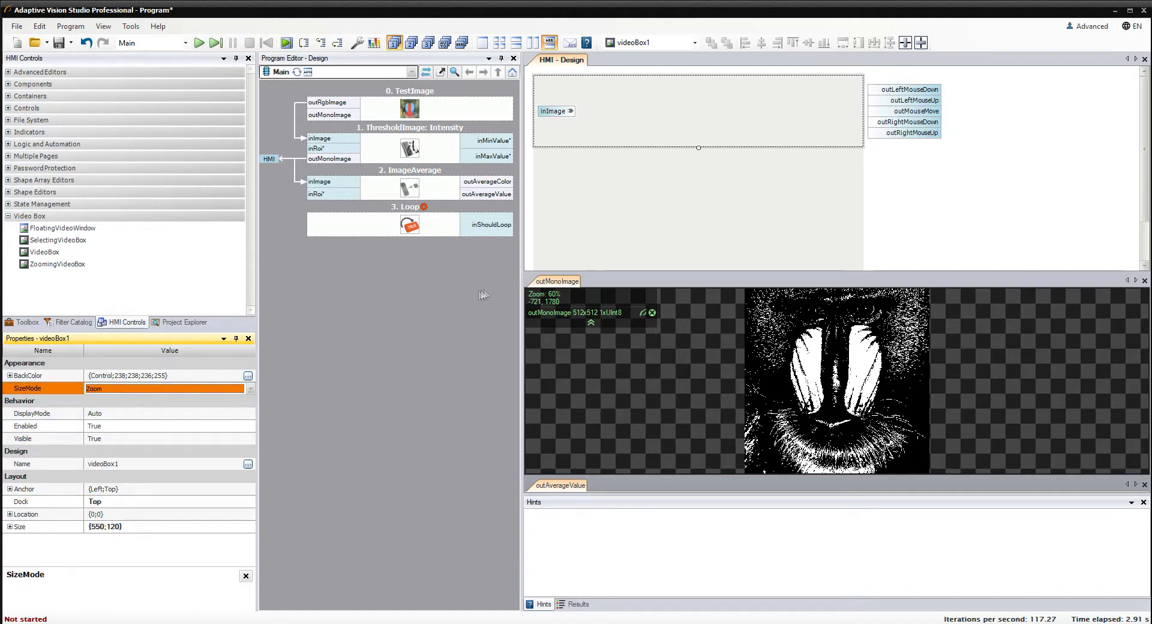
- Enlarge the HMI canvas and stretch videoBox1 taller to 550×348
{"action": "left_click_drag", "start_coordinate": [699, 148], "coordinate": [699, 353]}
{"action": "left_click", "coordinate": [1144, 281]}
{"action": "left_click", "coordinate": [697, 315]}
{"action": "left_click", "coordinate": [693, 284]}
{"action": "left_click_drag", "start_coordinate": [693, 284], "coordinate": [699, 319]}
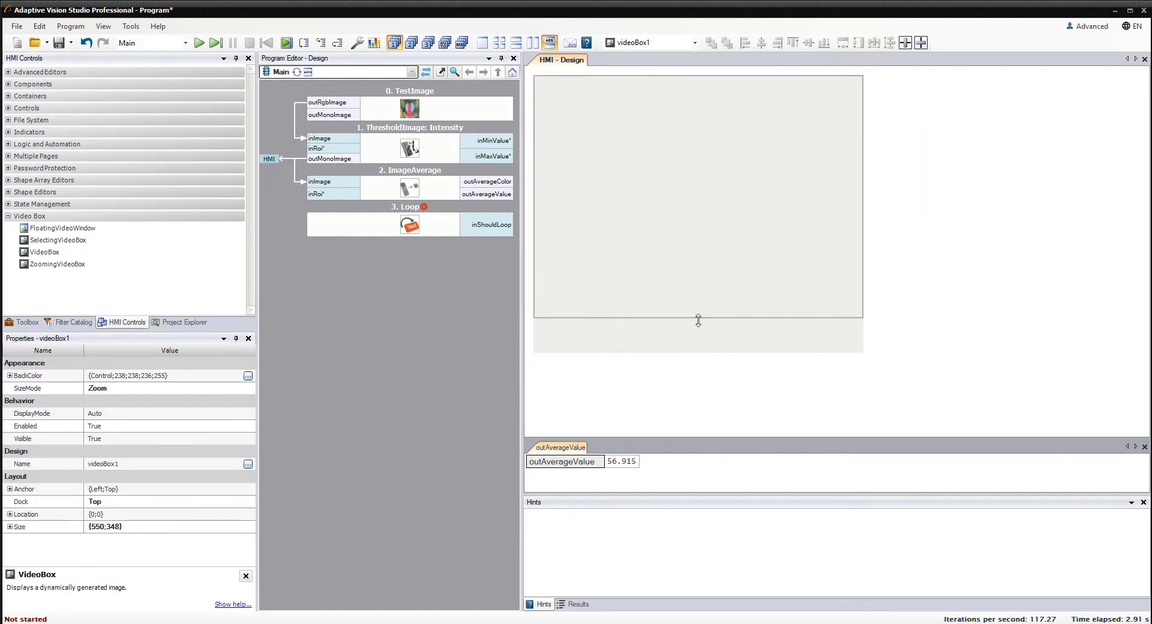
{"action": "right_click", "coordinate": [468, 312]}
{"action": "left_click", "coordinate": [442, 304]}
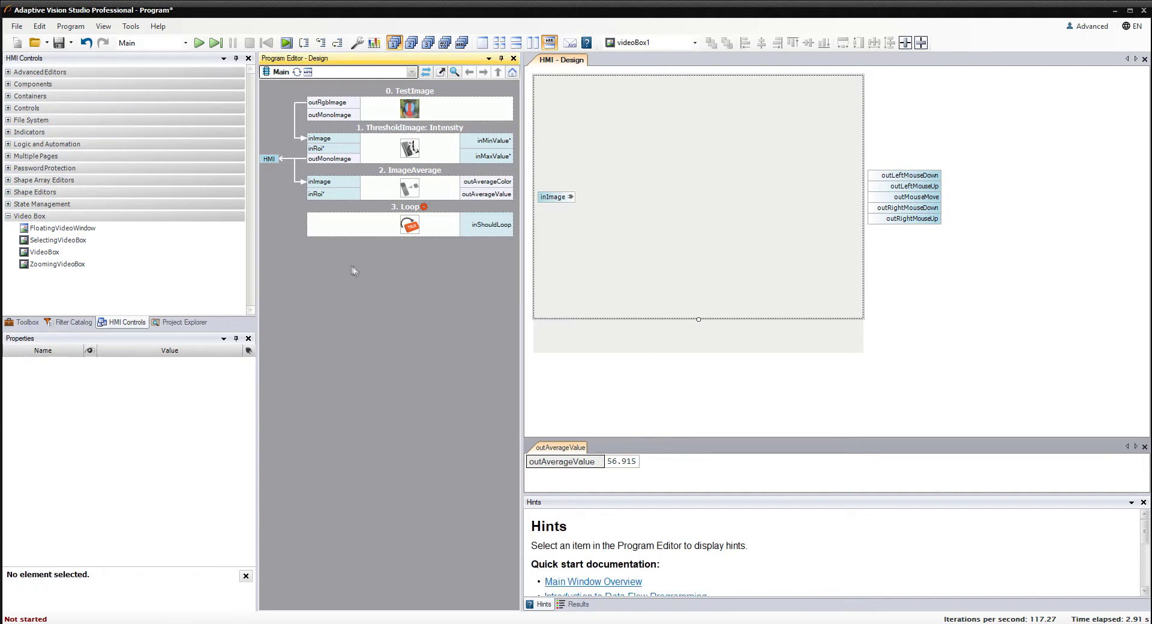
- Place label1 below the video box and feed its inText from ImageAverage's outAverageValue
{"action": "left_click", "coordinate": [108, 109]}
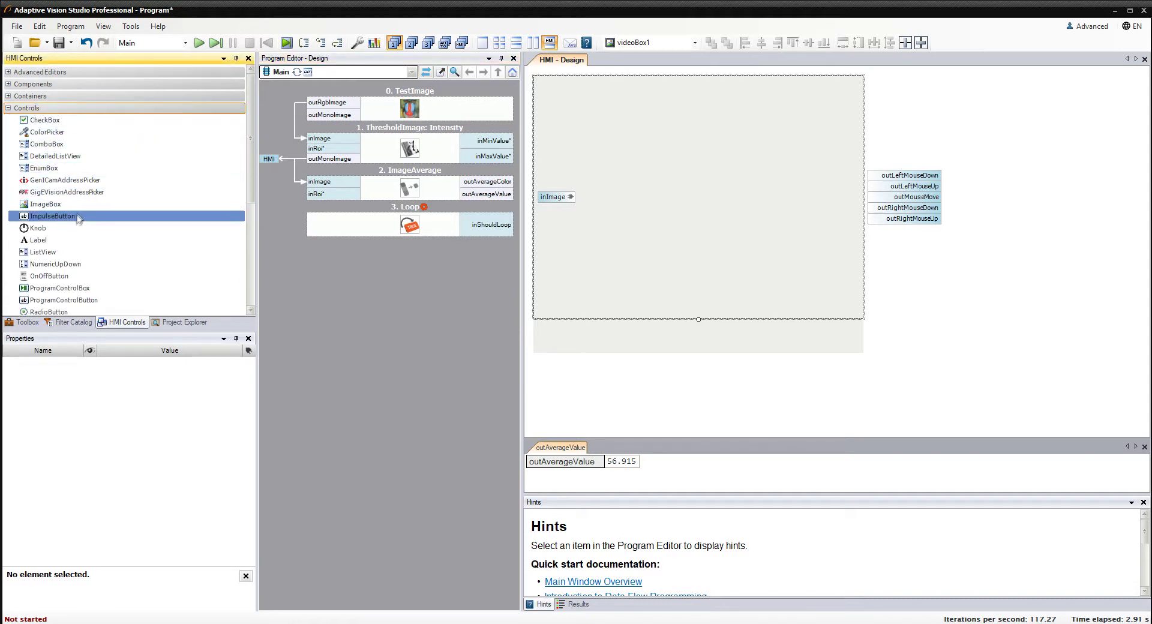
{"action": "left_click", "coordinate": [70, 240]}
{"action": "left_click_drag", "start_coordinate": [69, 241], "coordinate": [574, 337]}
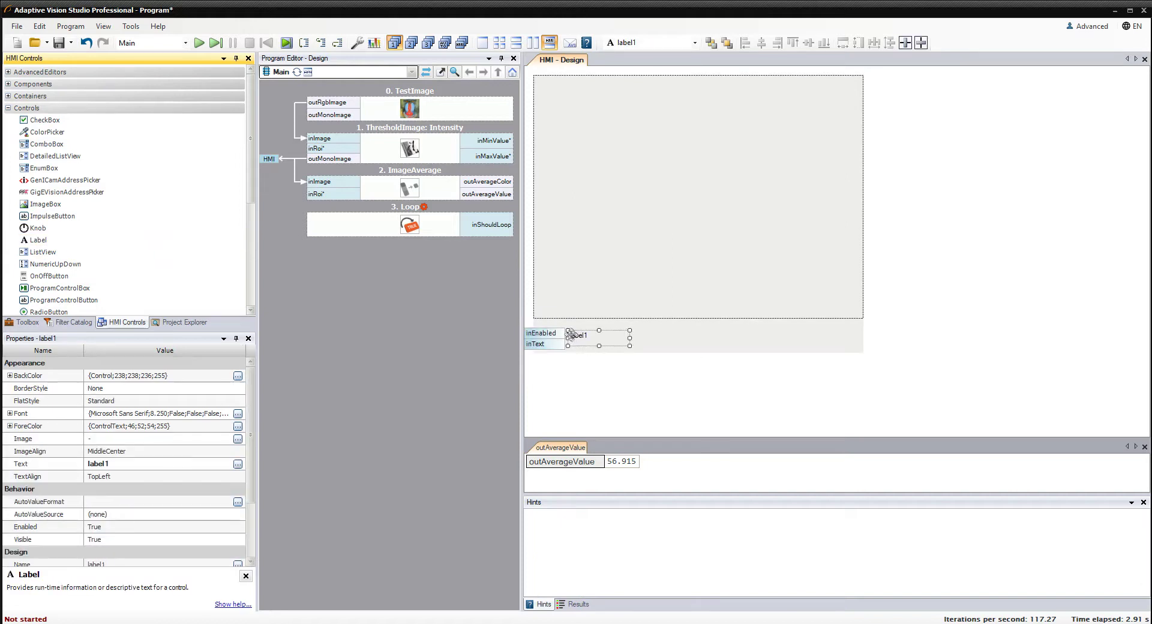
{"action": "left_click_drag", "start_coordinate": [496, 198], "coordinate": [595, 335]}
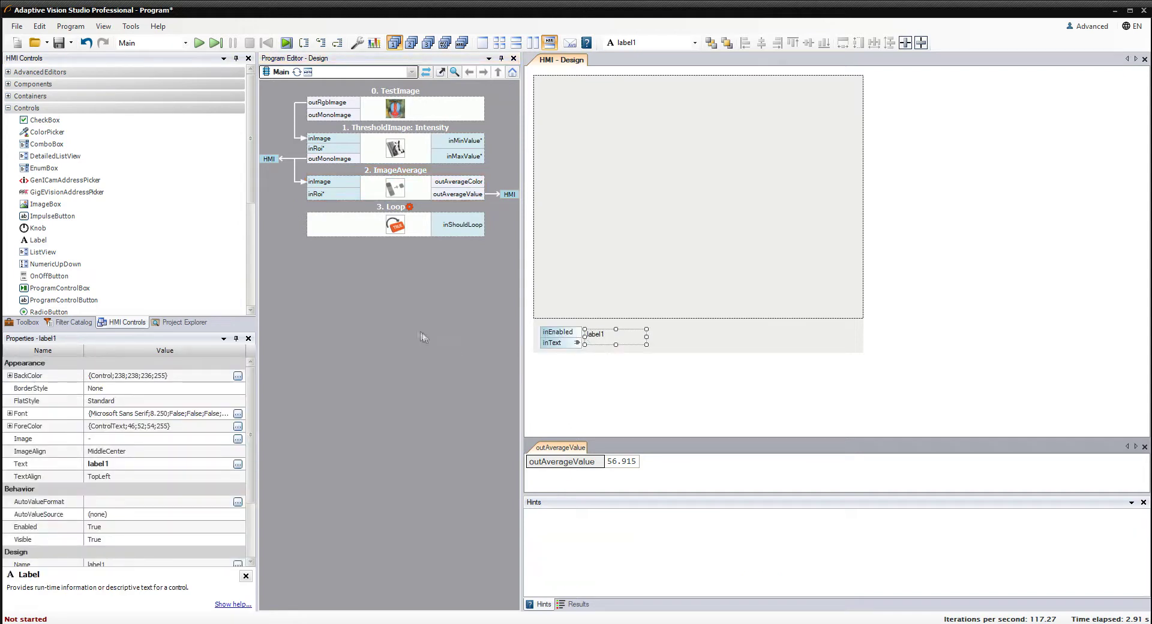
{"action": "left_click", "coordinate": [391, 329]}
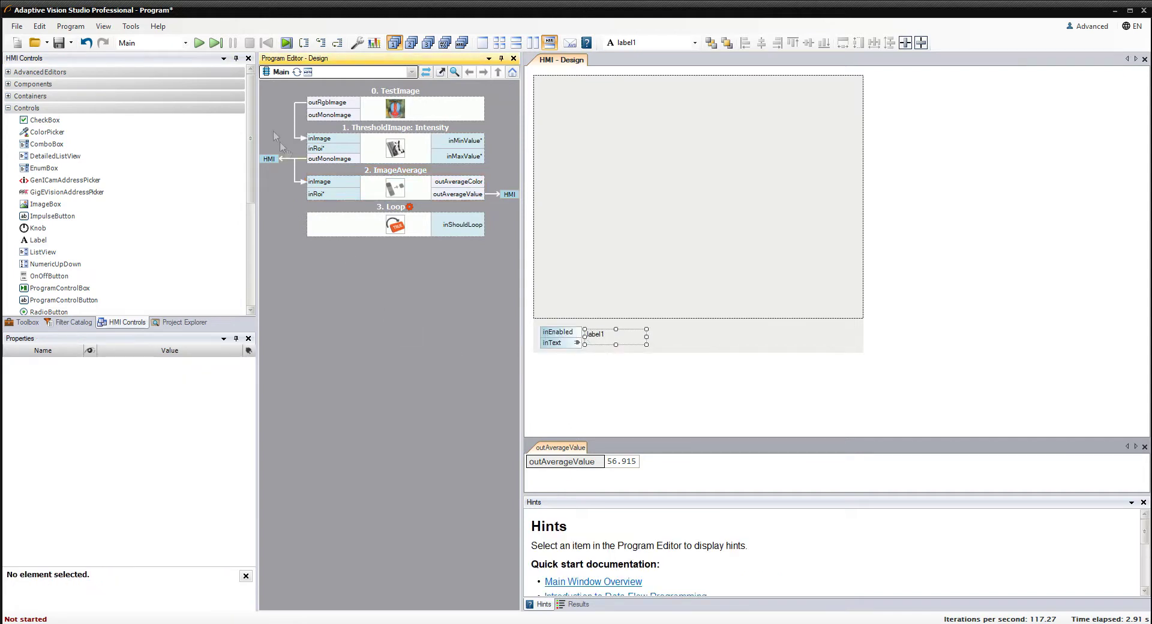
- Run, lower ThresholdImage's inMinValue to 125 so the average reads 131.258, then stop
{"action": "left_click", "coordinate": [198, 43]}
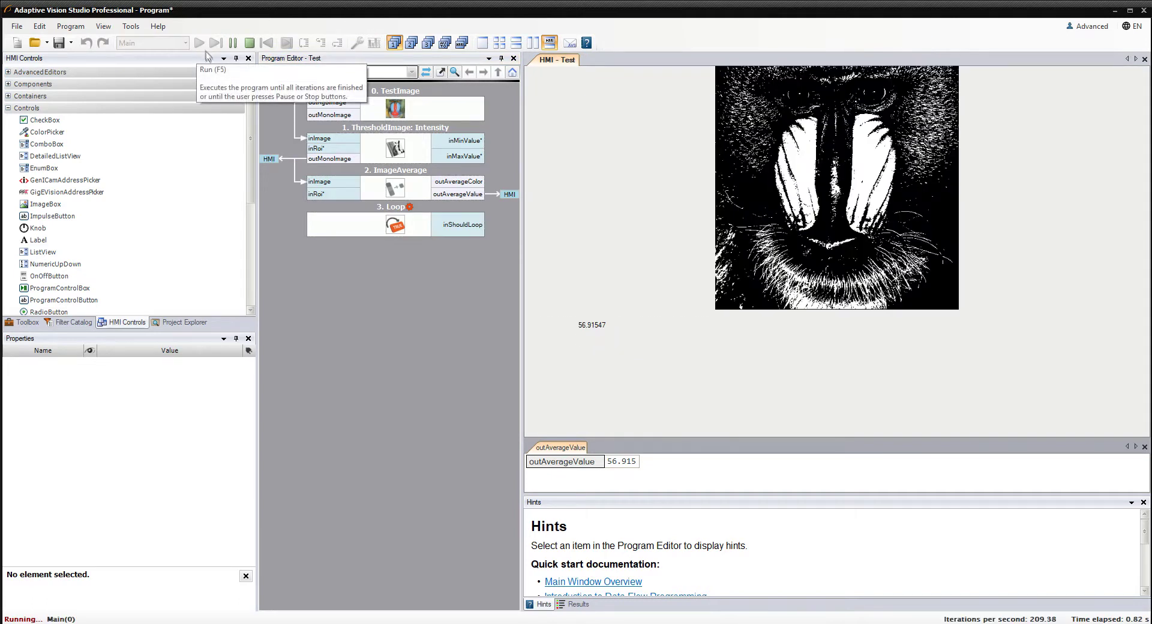
{"action": "left_click", "coordinate": [375, 151]}
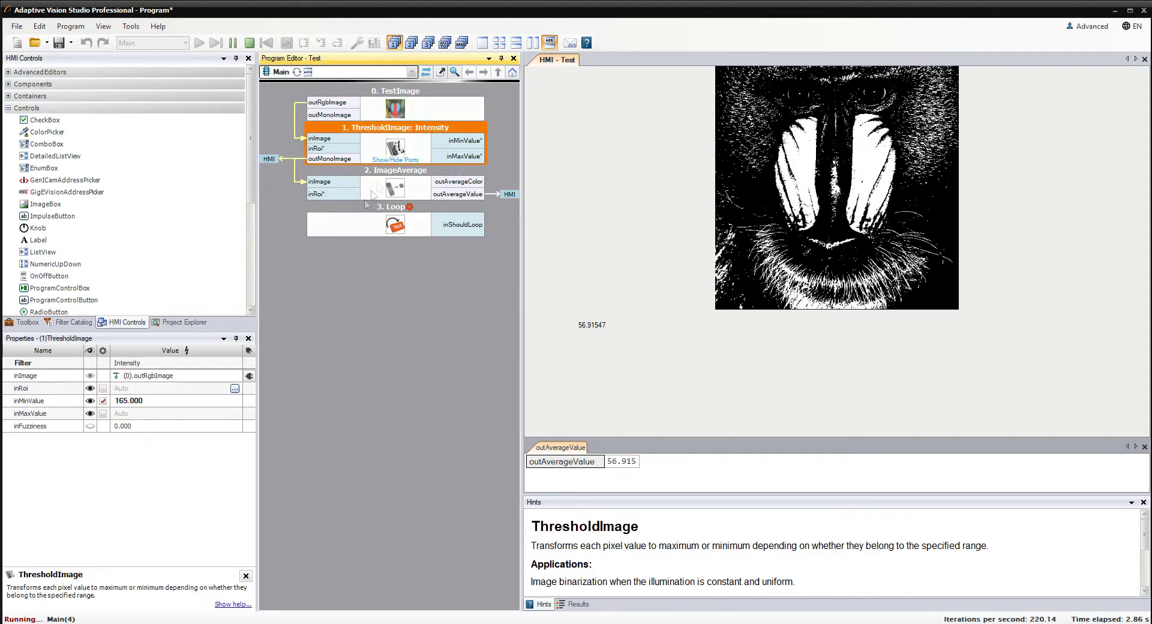
{"action": "left_click", "coordinate": [222, 401]}
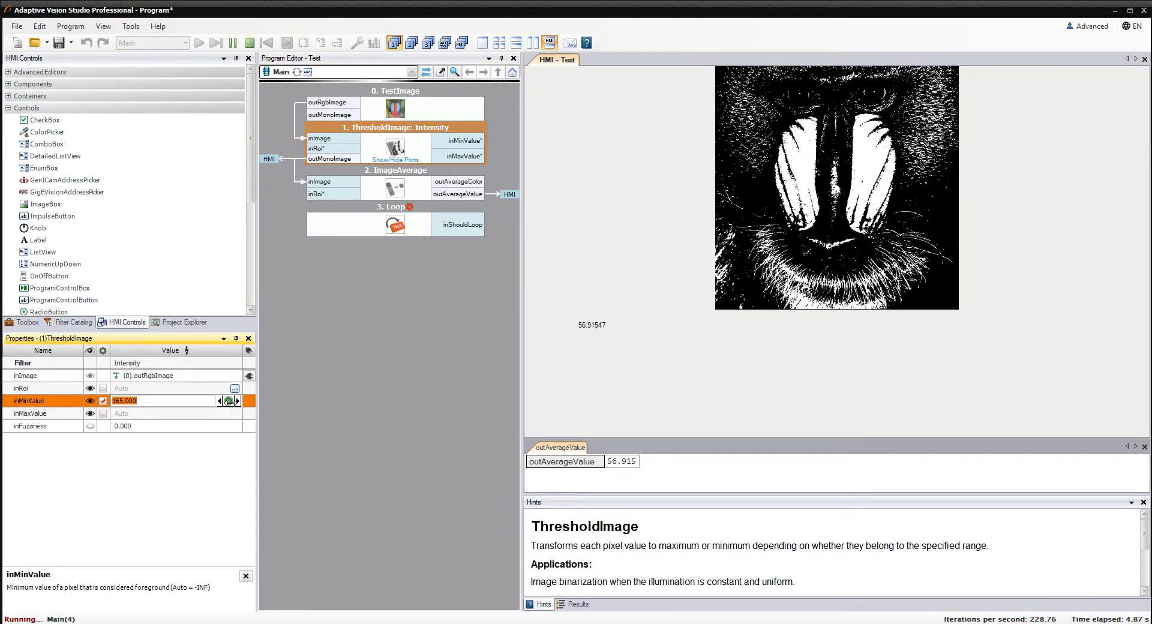
{"action": "mouse_move", "coordinate": [229, 400]}
{"action": "left_mouse_down"}
{"action": "mouse_move", "coordinate": [196, 401]}
{"action": "mouse_move", "coordinate": [206, 401]}
{"action": "left_mouse_up"}
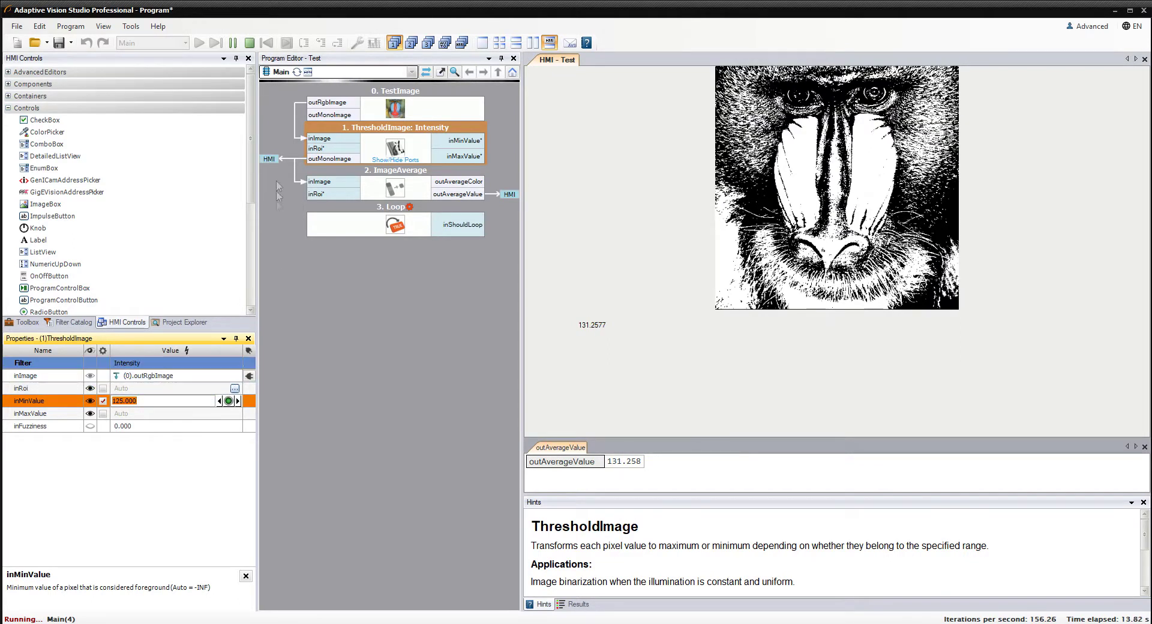
{"action": "left_click", "coordinate": [249, 43]}
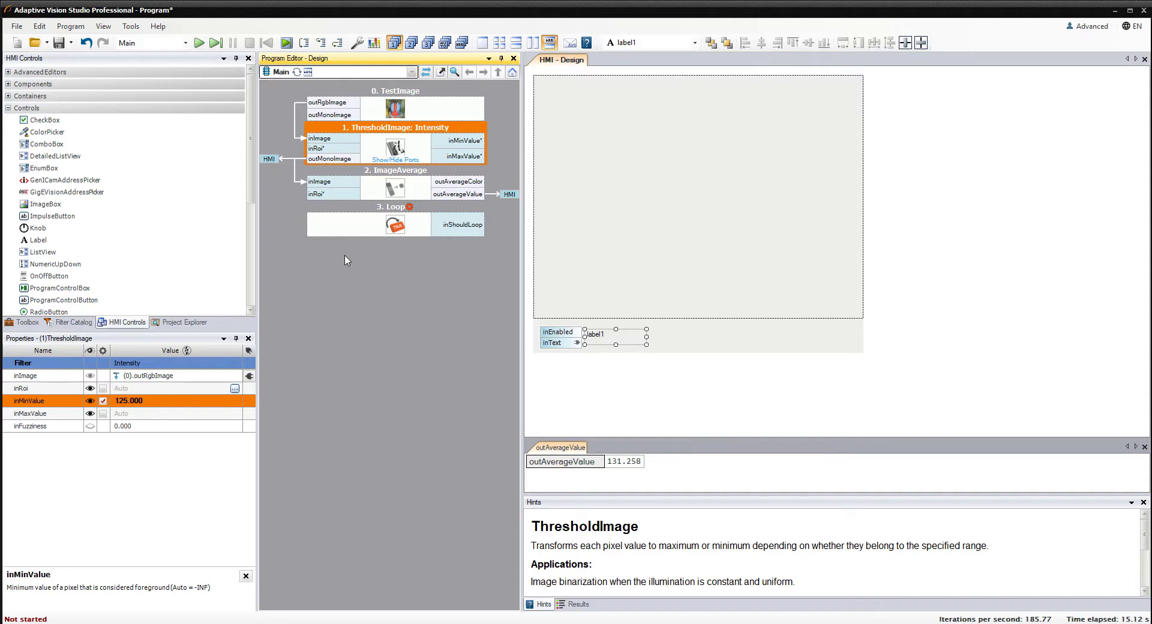
- Place a TrackBar control beside label1 and widen it
{"action": "scroll", "coordinate": [204, 228], "scroll_direction": "down", "scroll_amount": 3}
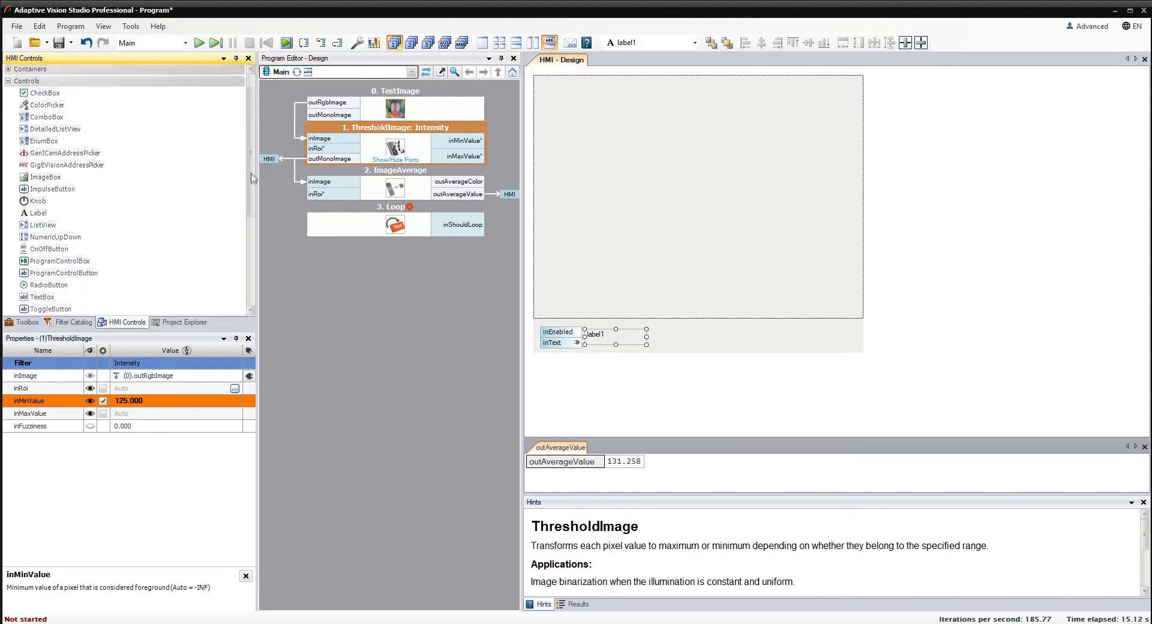
{"action": "left_click", "coordinate": [203, 222]}
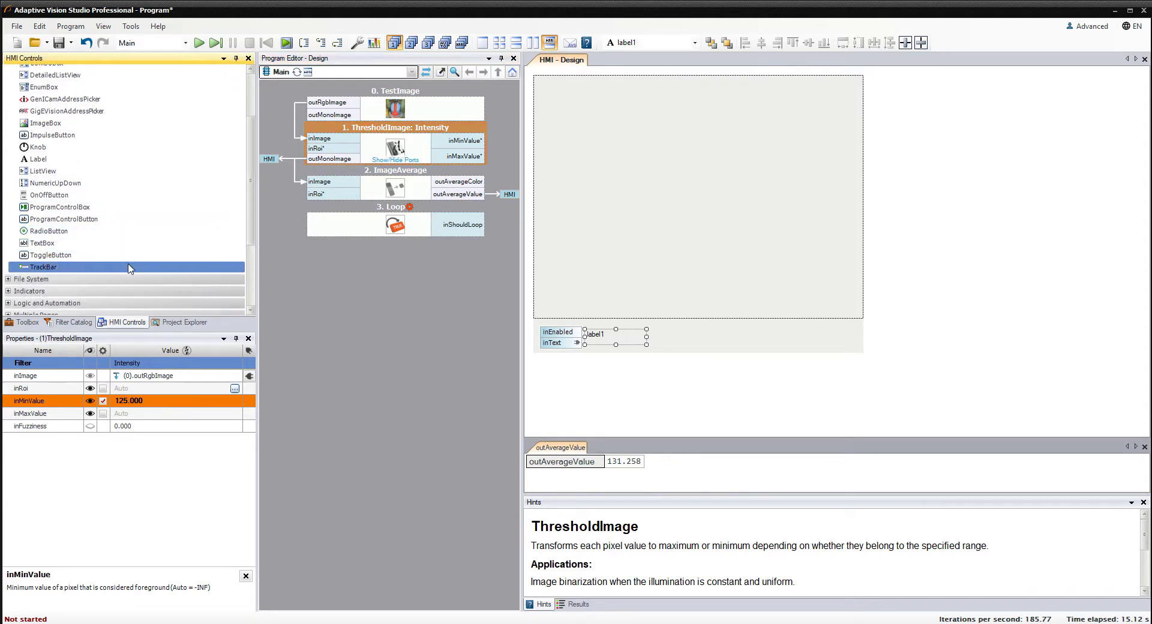
{"action": "left_click_drag", "start_coordinate": [131, 267], "coordinate": [393, 286]}
{"action": "left_click_drag", "start_coordinate": [635, 329], "coordinate": [694, 334]}
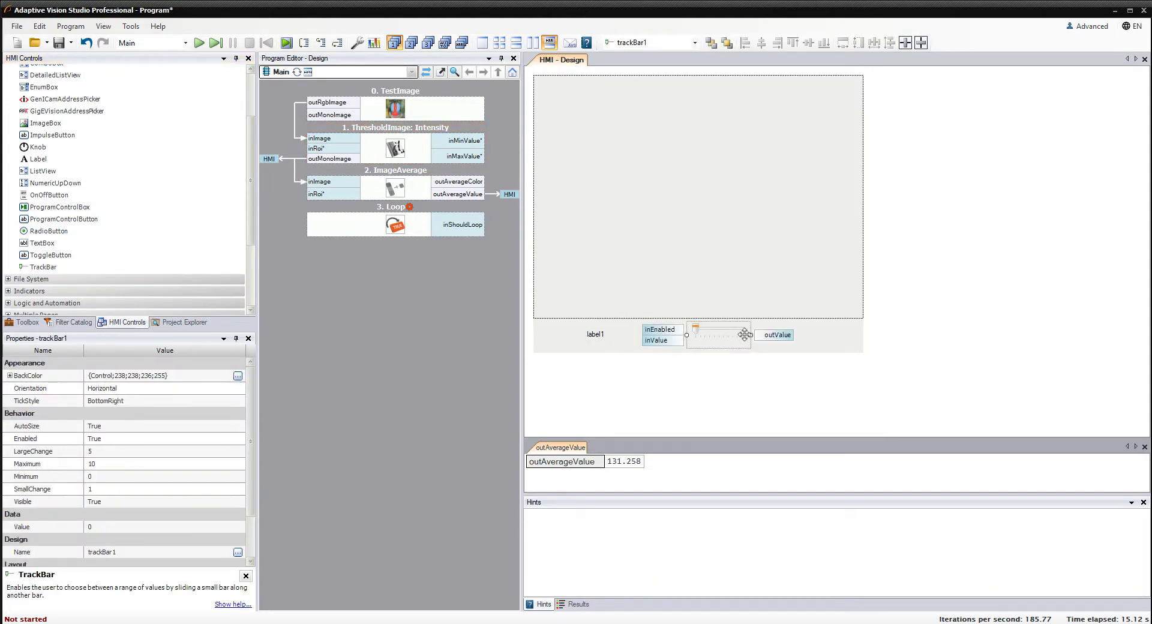
{"action": "left_click_drag", "start_coordinate": [744, 339], "coordinate": [853, 338]}
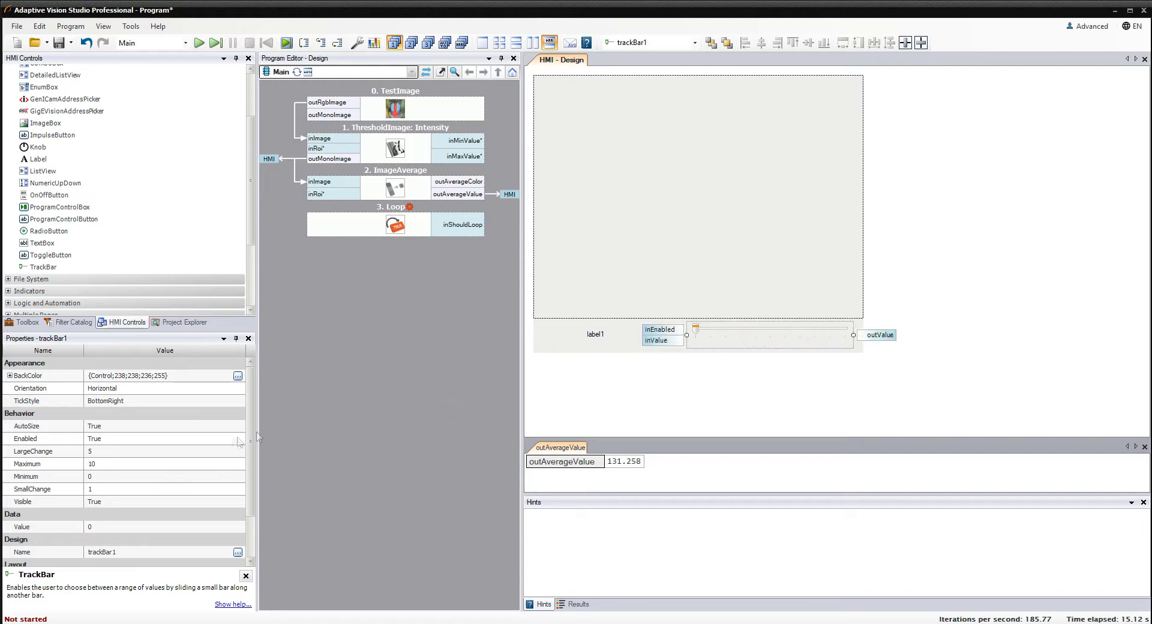
- Set trackBar1's Maximum to 255 and connect its outValue to ThresholdImage's inMinValue
{"action": "left_click", "coordinate": [171, 463]}
{"action": "left_click", "coordinate": [160, 467]}
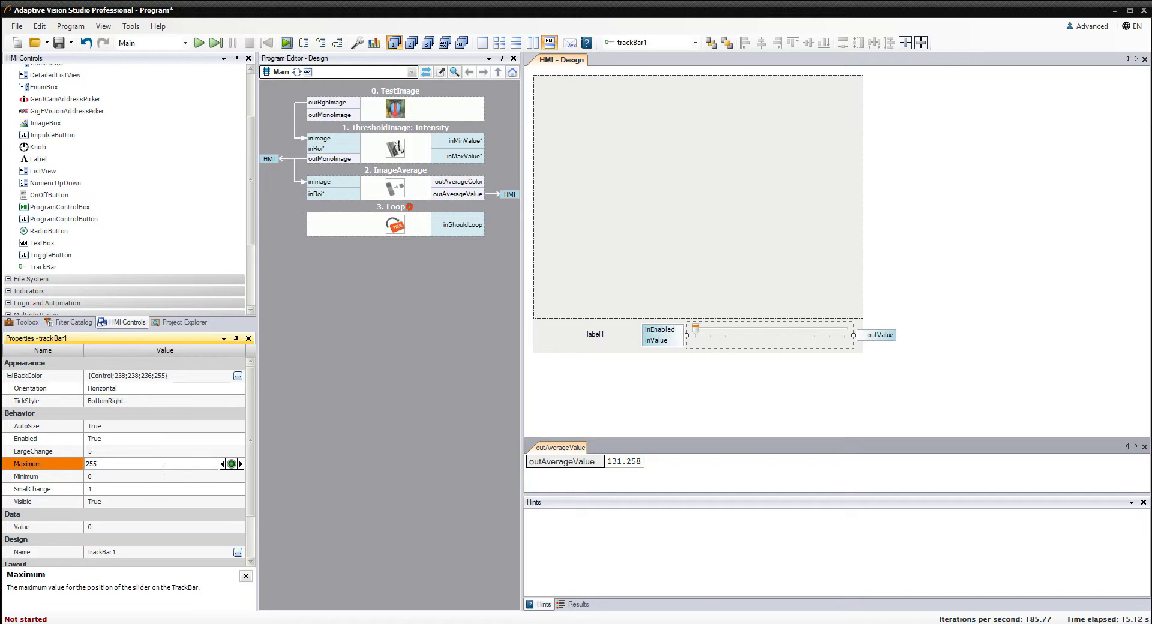
{"action": "key", "text": "Return"}
{"action": "left_click", "coordinate": [351, 378]}
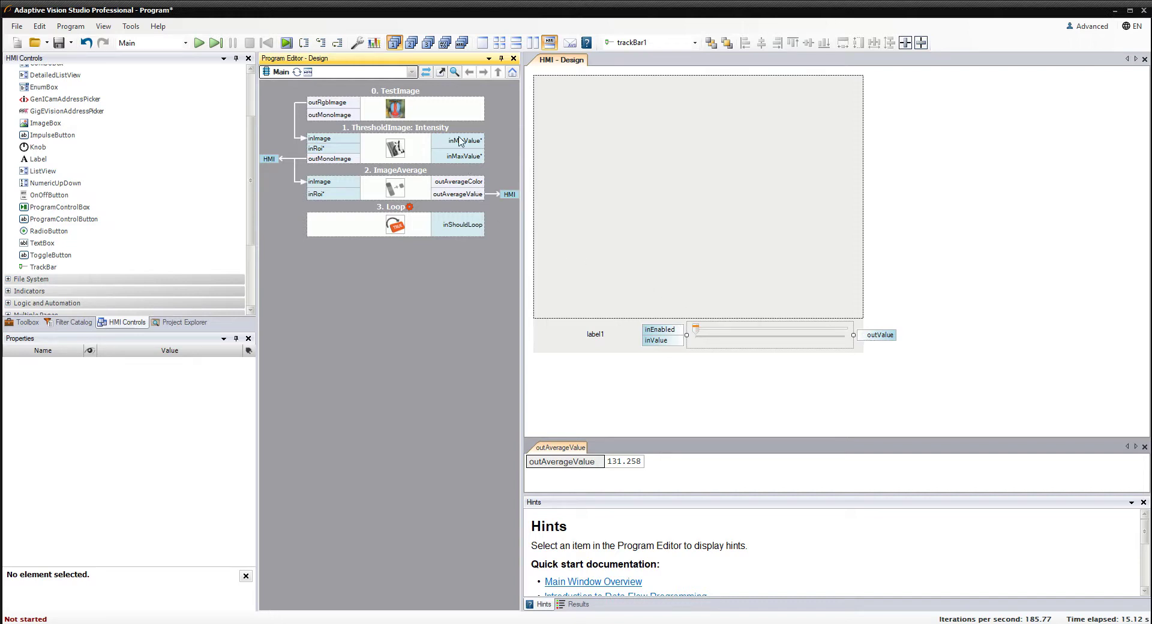
{"action": "left_click_drag", "start_coordinate": [461, 140], "coordinate": [873, 340]}
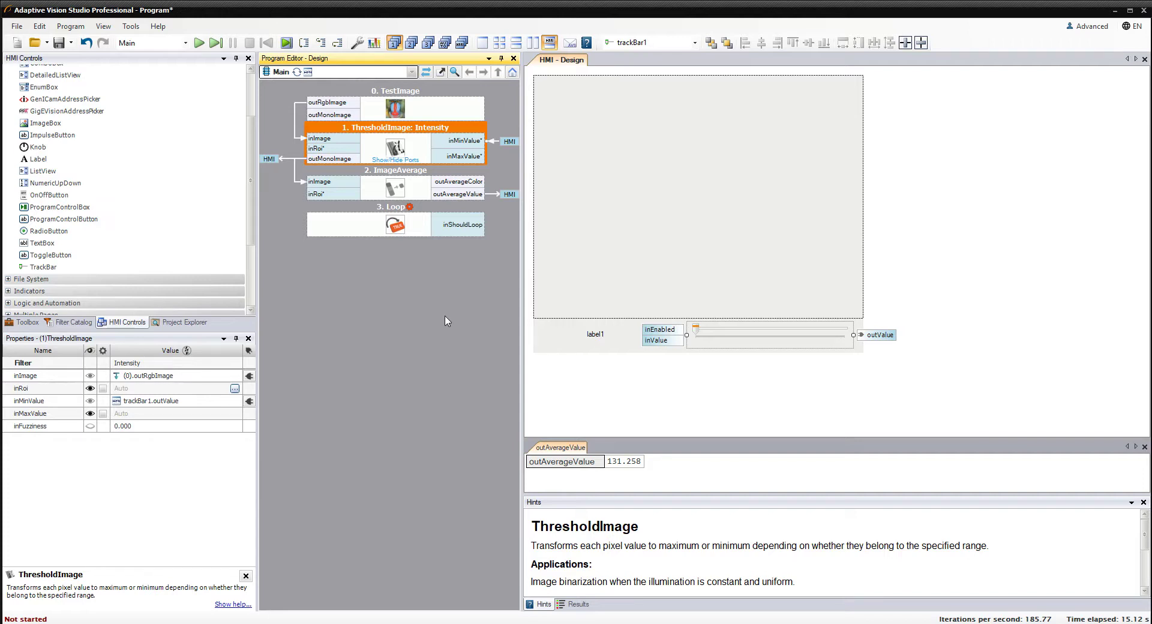
{"action": "left_click", "coordinate": [723, 335]}
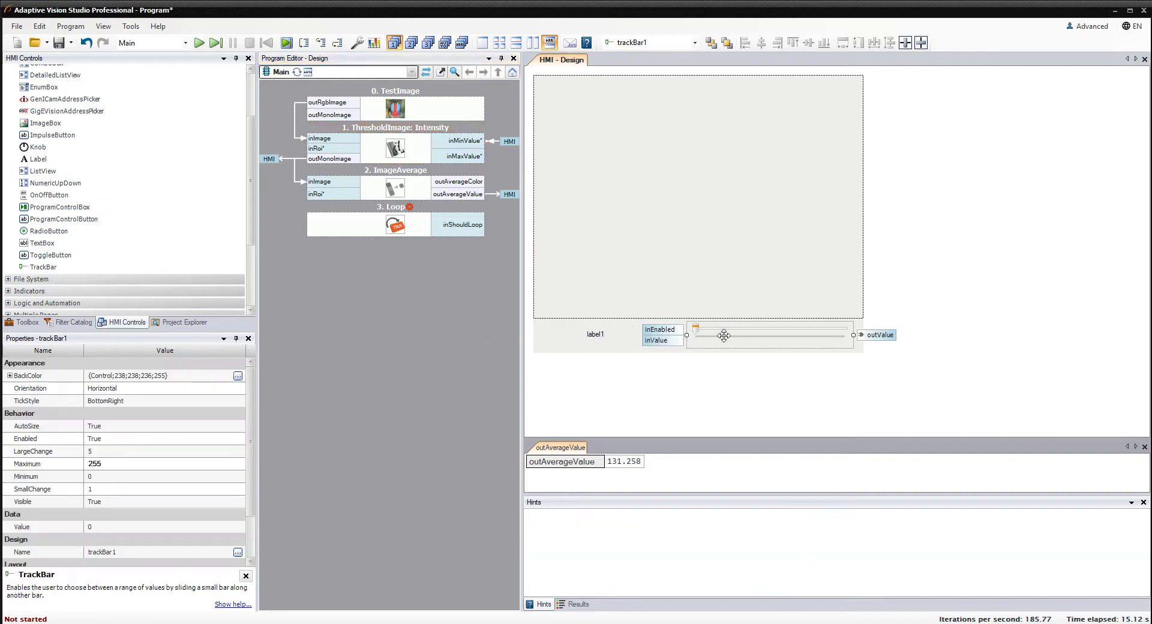
{"action": "right_click", "coordinate": [725, 337]}
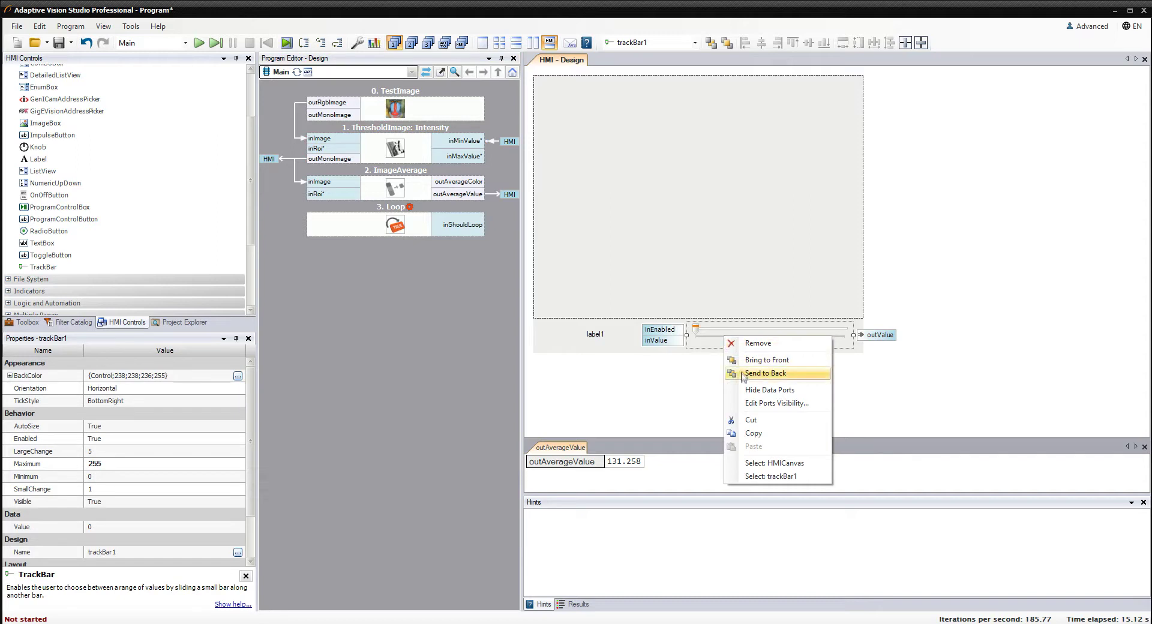
{"action": "left_click", "coordinate": [750, 403]}
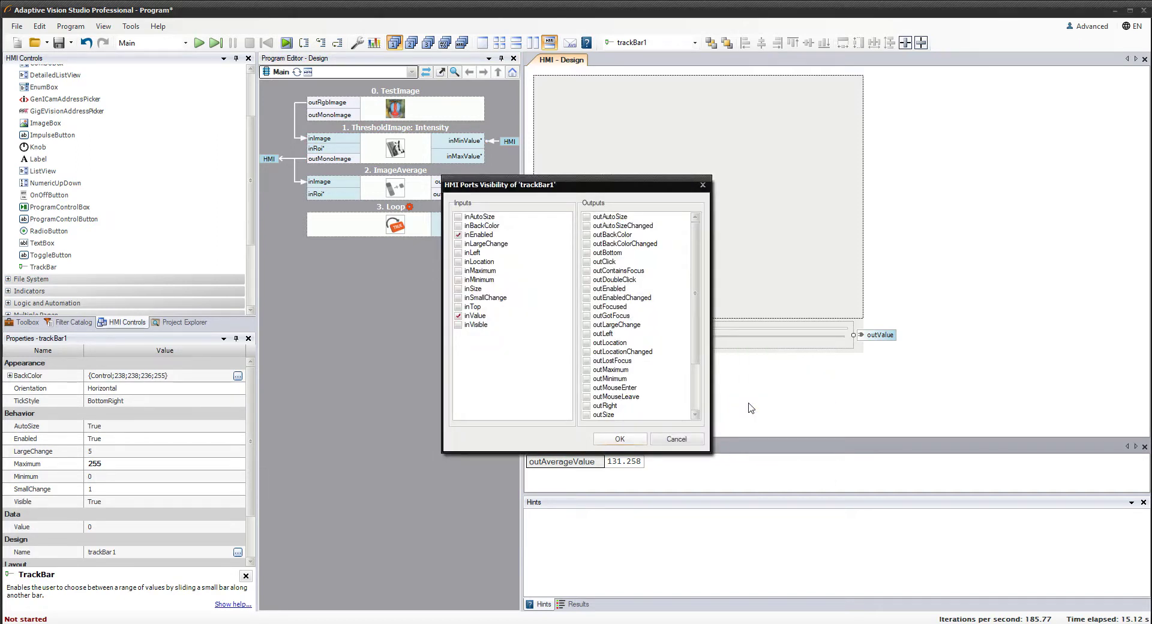
{"action": "mouse_move", "coordinate": [698, 353]}
{"action": "left_mouse_down"}
{"action": "mouse_move", "coordinate": [703, 401]}
{"action": "mouse_move", "coordinate": [701, 344]}
{"action": "left_mouse_up"}
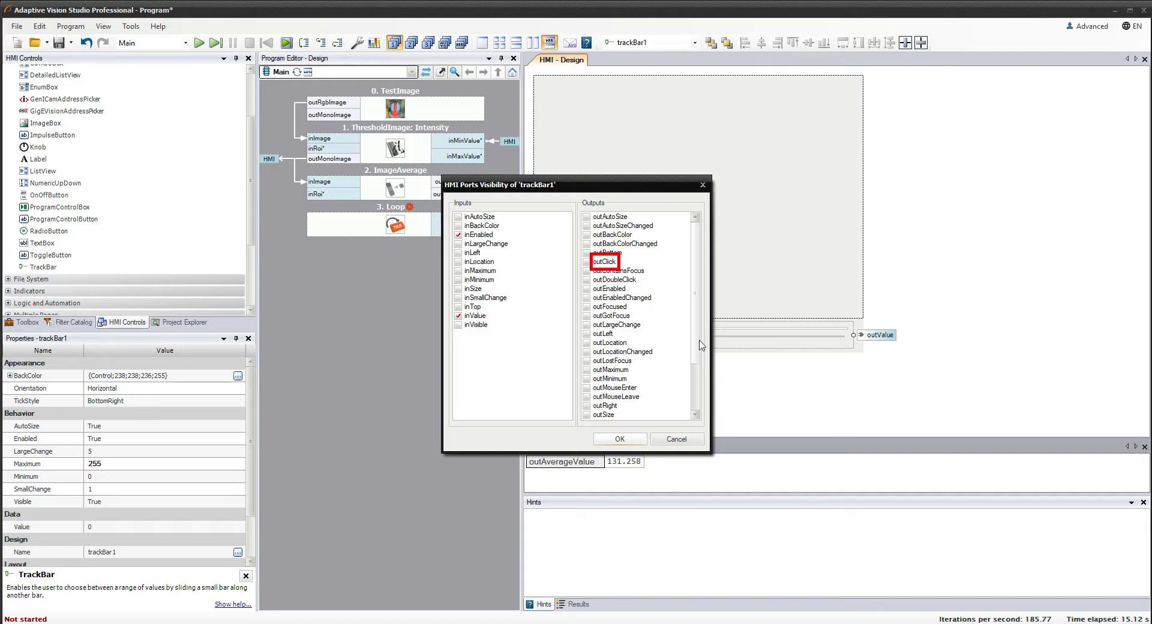
{"action": "left_click", "coordinate": [620, 439]}
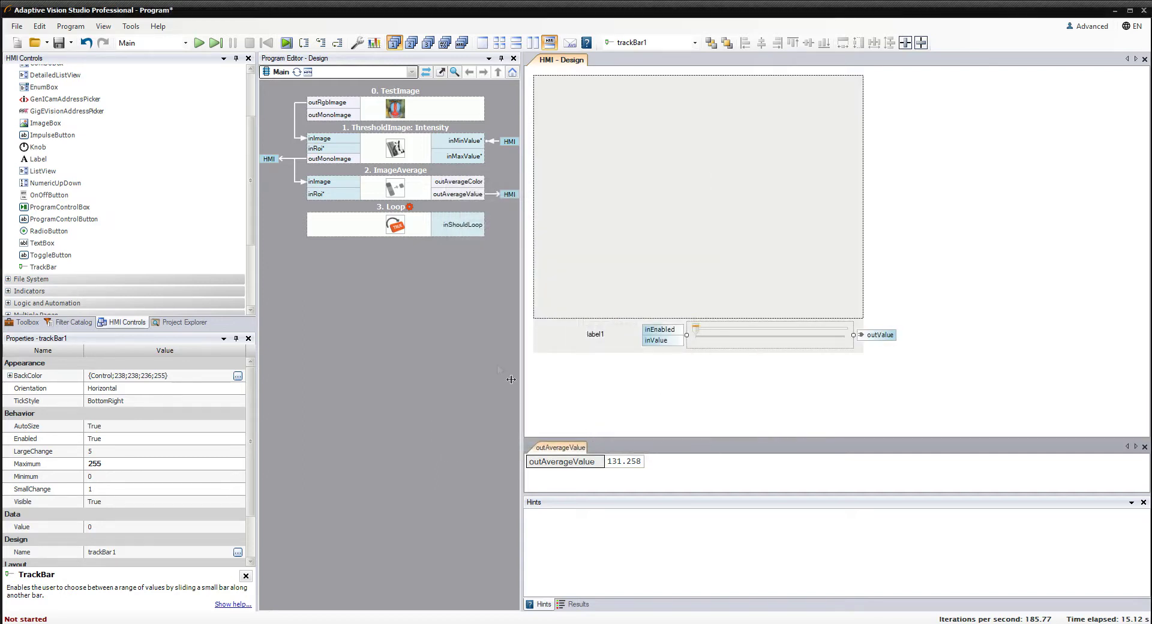
- Run the program, drag the trackbar to change the threshold (average 158.238), then stop
{"action": "left_click", "coordinate": [198, 43]}
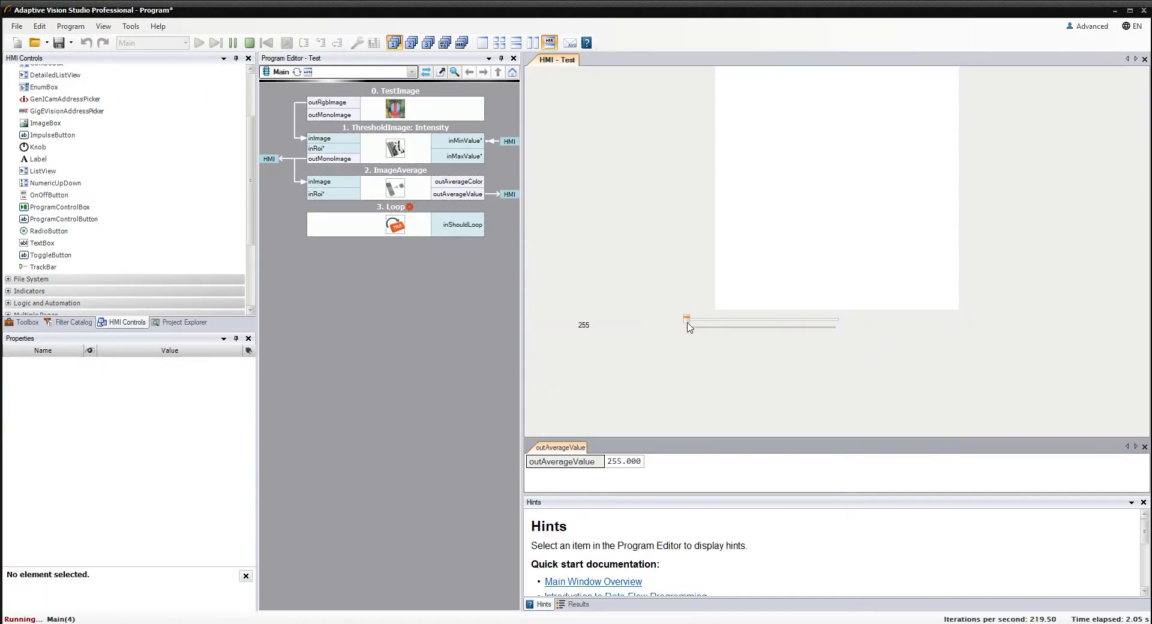
{"action": "left_click_drag", "start_coordinate": [686, 320], "coordinate": [754, 329]}
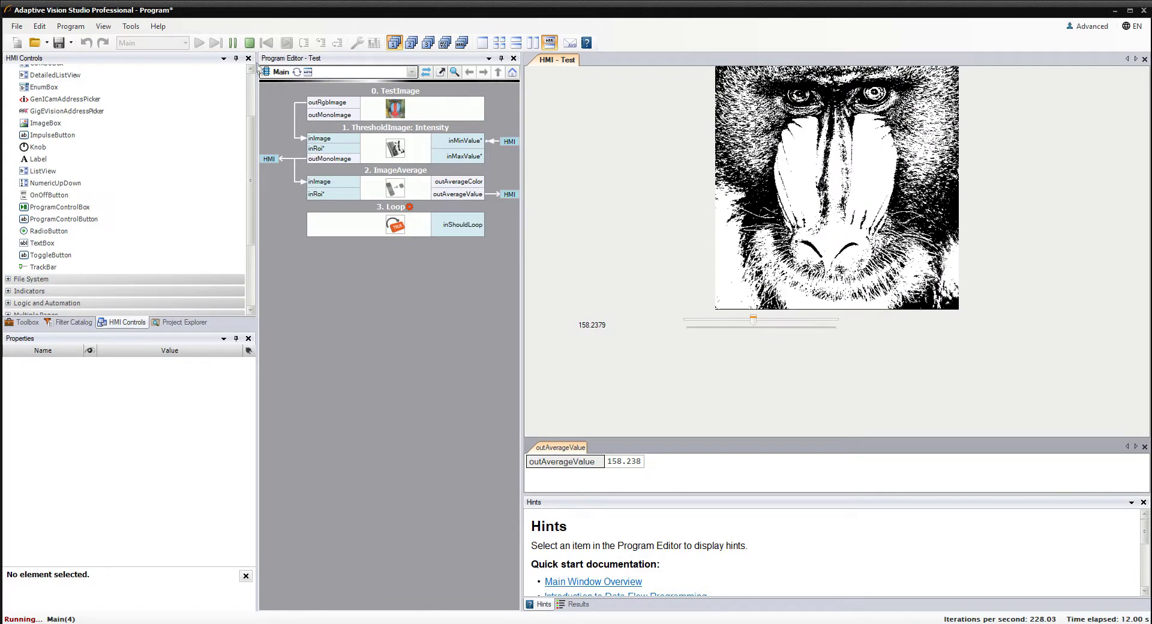
{"action": "left_click", "coordinate": [249, 42]}
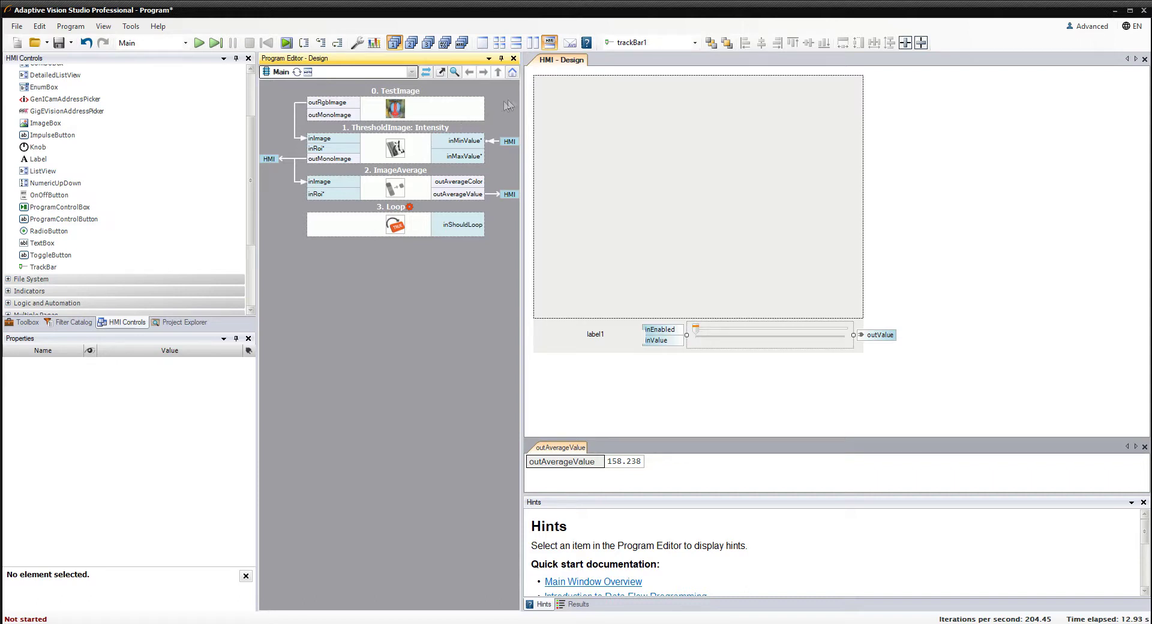
- Undock the HMI - Design window, then re-dock it as a tab beside the outAverageValue preview
{"action": "right_click", "coordinate": [574, 63]}
{"action": "left_click", "coordinate": [607, 100]}
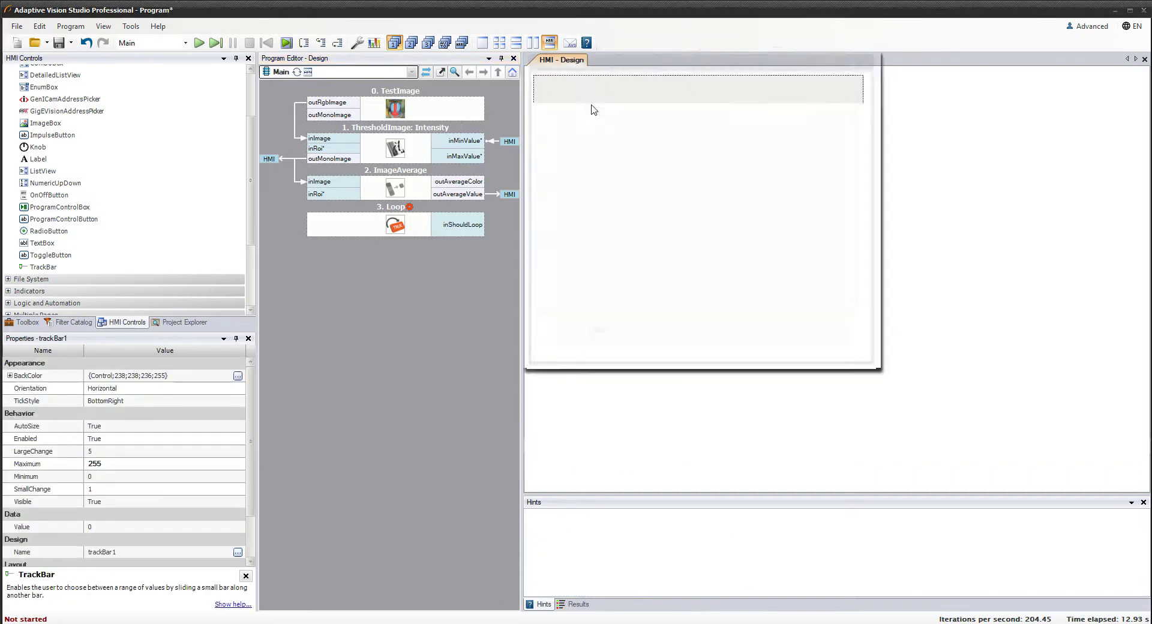
{"action": "left_click_drag", "start_coordinate": [598, 66], "coordinate": [295, 316]}
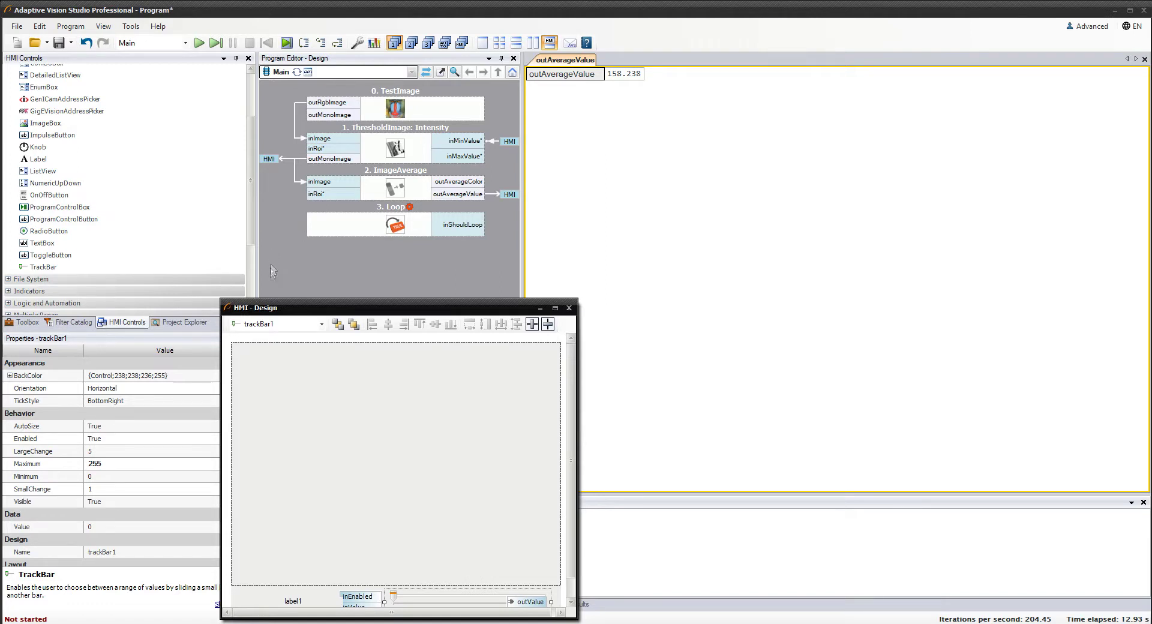
{"action": "left_click_drag", "start_coordinate": [265, 308], "coordinate": [601, 147]}
{"action": "right_click", "coordinate": [600, 149]}
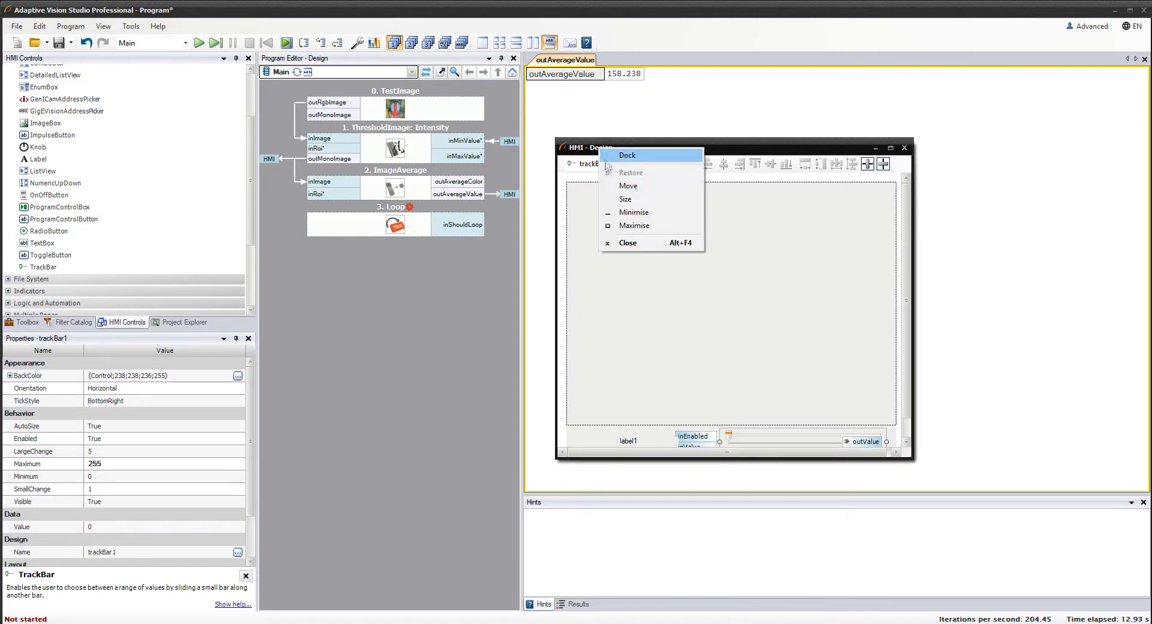
{"action": "left_click", "coordinate": [624, 155]}
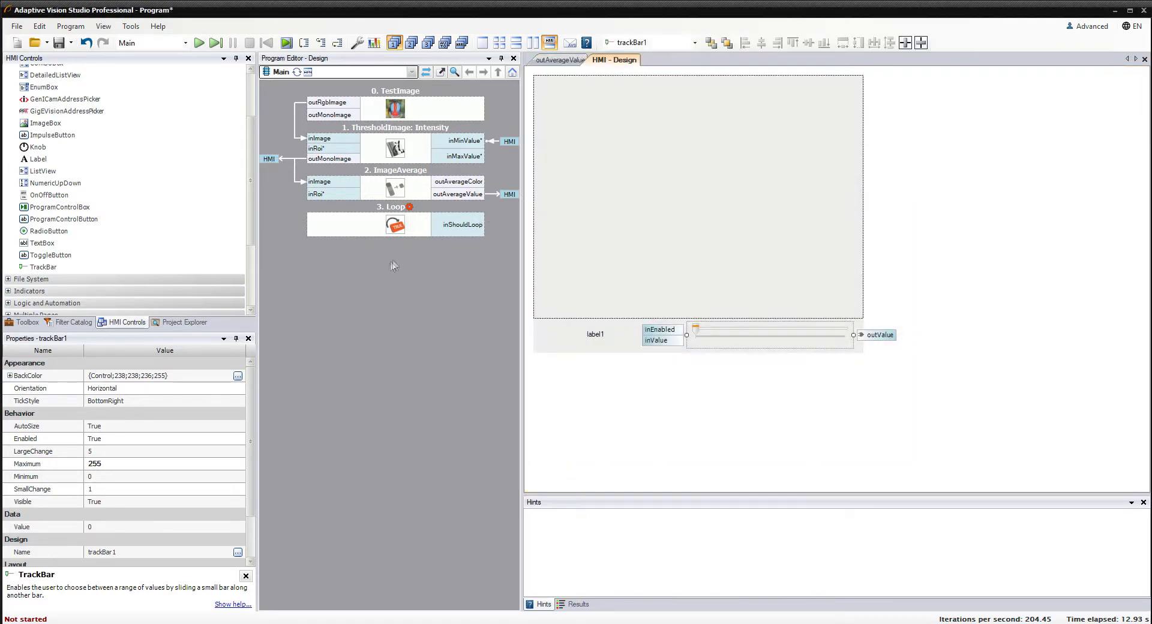